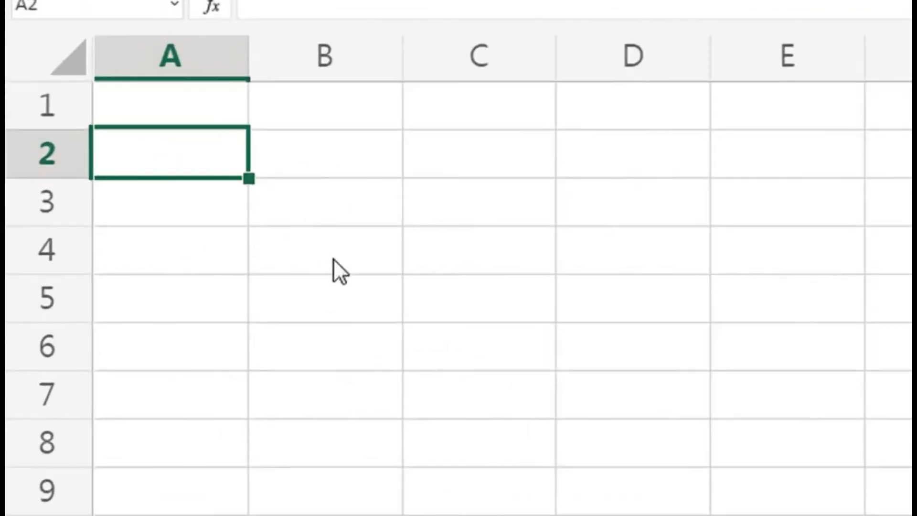
# Enter =SEQUENCE(10) in cell A2 to generate a single column of ten sequential numbers
pyautogui.write('=seq')
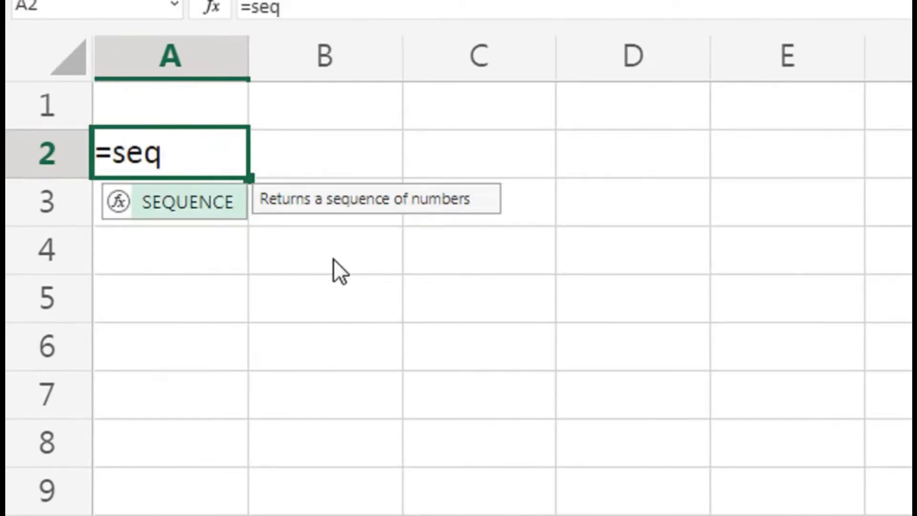
pyautogui.press('Tab')
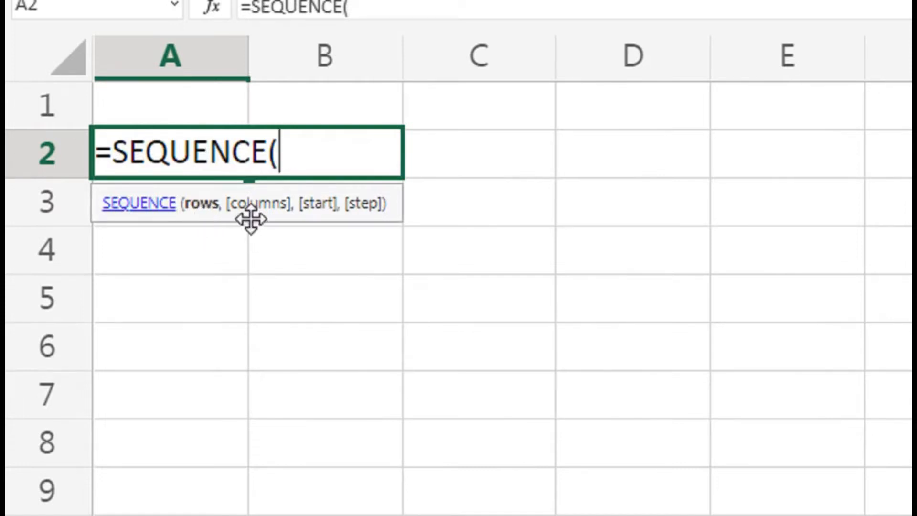
pyautogui.write('10')
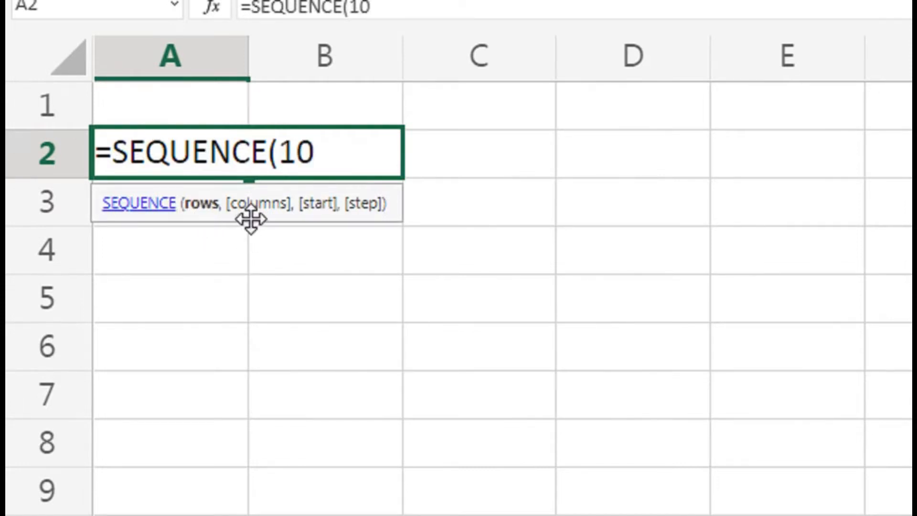
pyautogui.write(')')
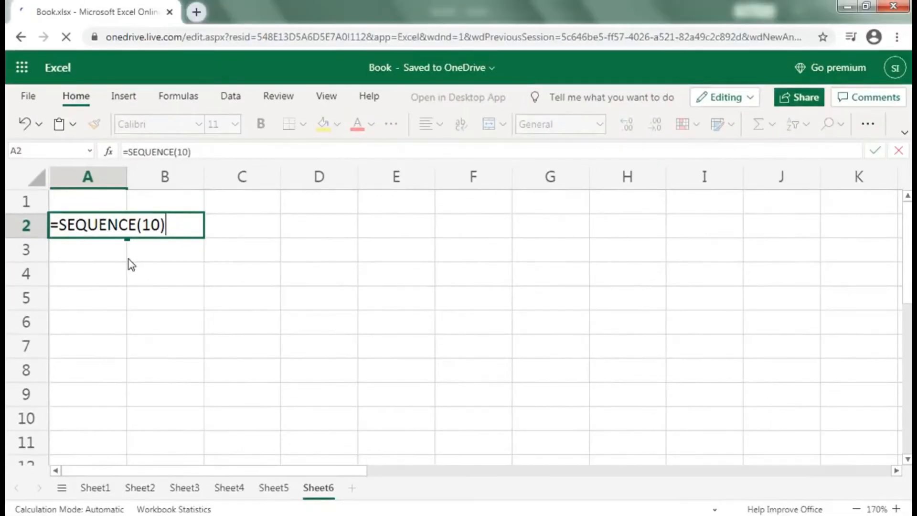
pyautogui.press('Return')
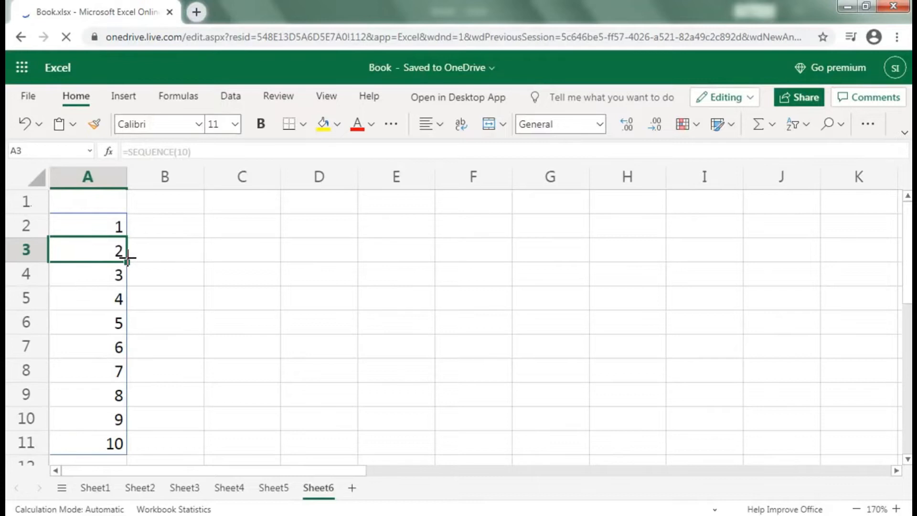
# Add a columns argument of 10 to the formula in A2, making it =SEQUENCE(10,10)
pyautogui.press('Up')
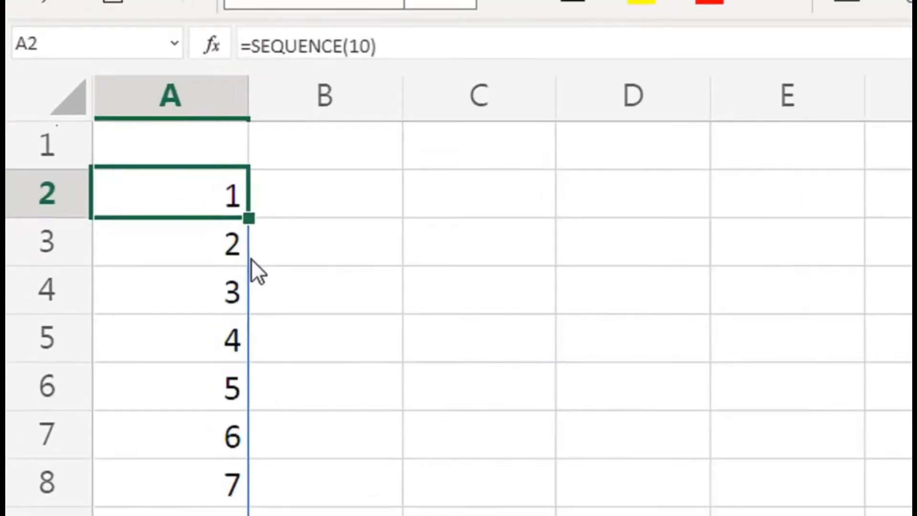
pyautogui.press('F2')
pyautogui.click(318, 185)
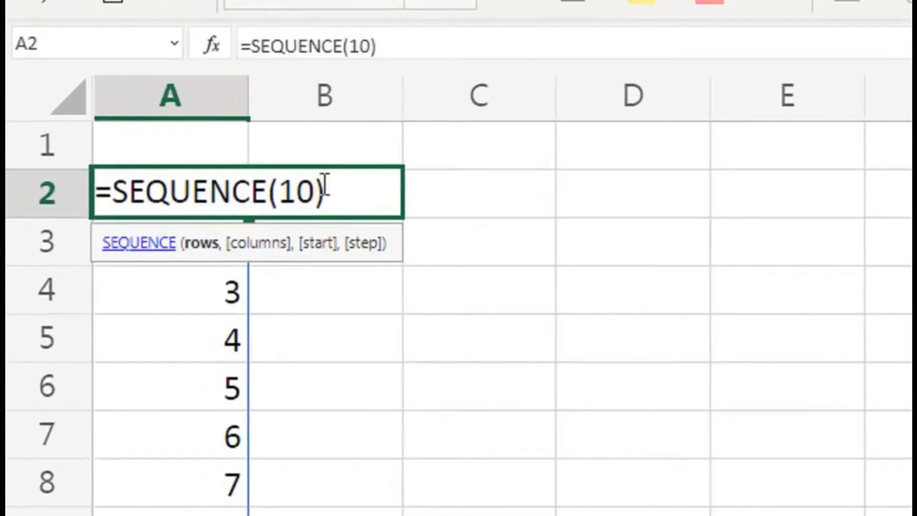
pyautogui.write(',')
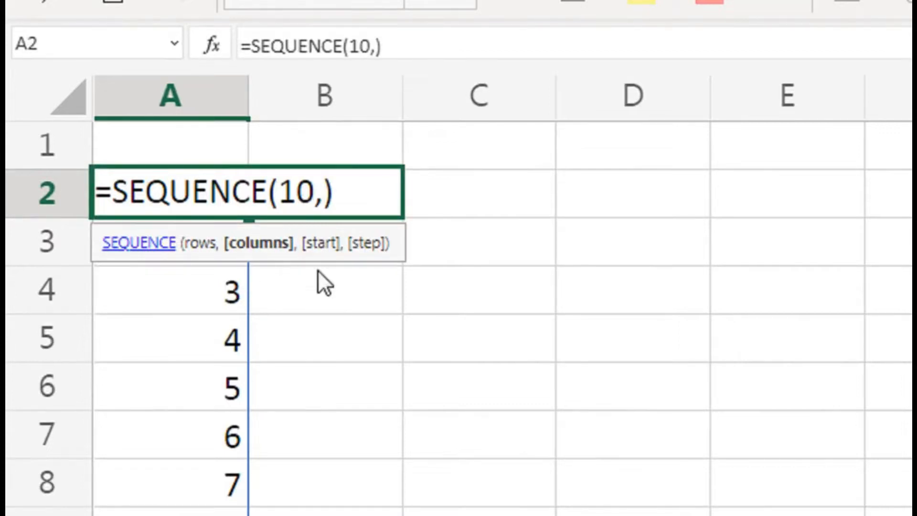
pyautogui.write('10')
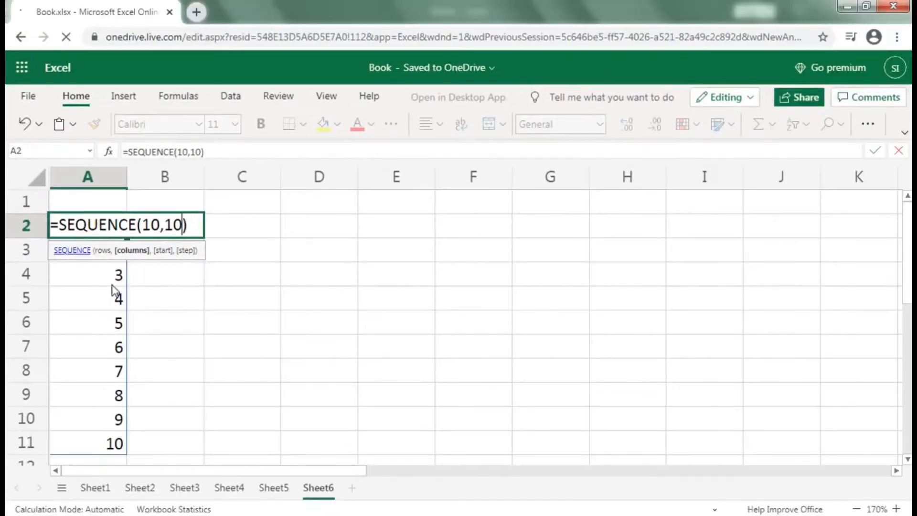
pyautogui.press('Return')
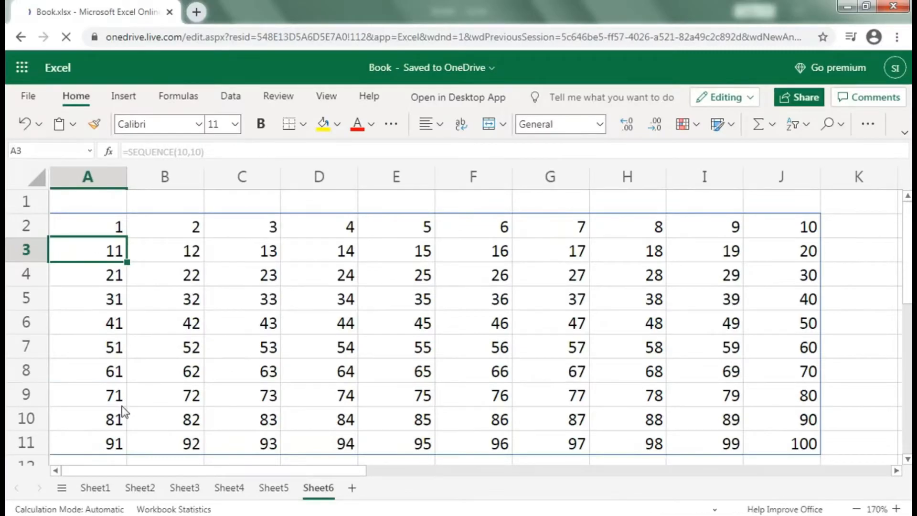
# Change the columns argument of the SEQUENCE formula in A2 to 5, making it =SEQUENCE(10,5)
pyautogui.doubleClick(109, 228)
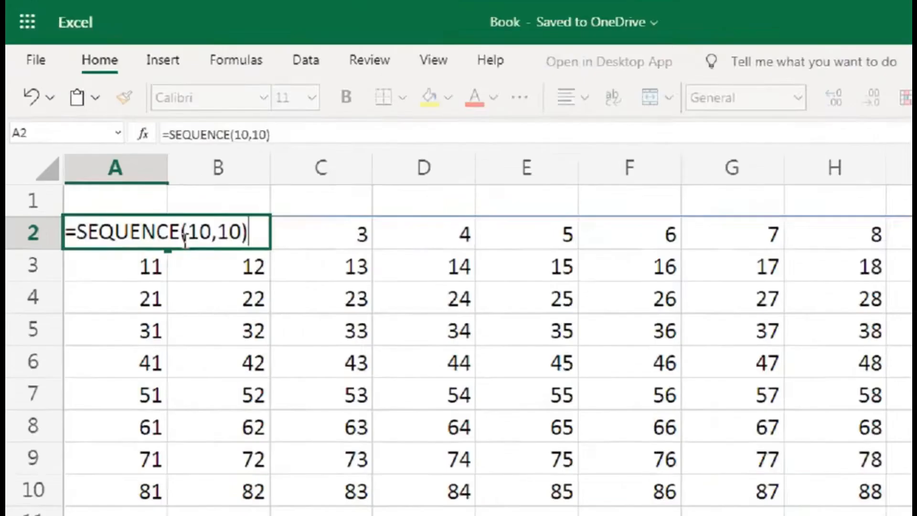
pyautogui.press('Left')
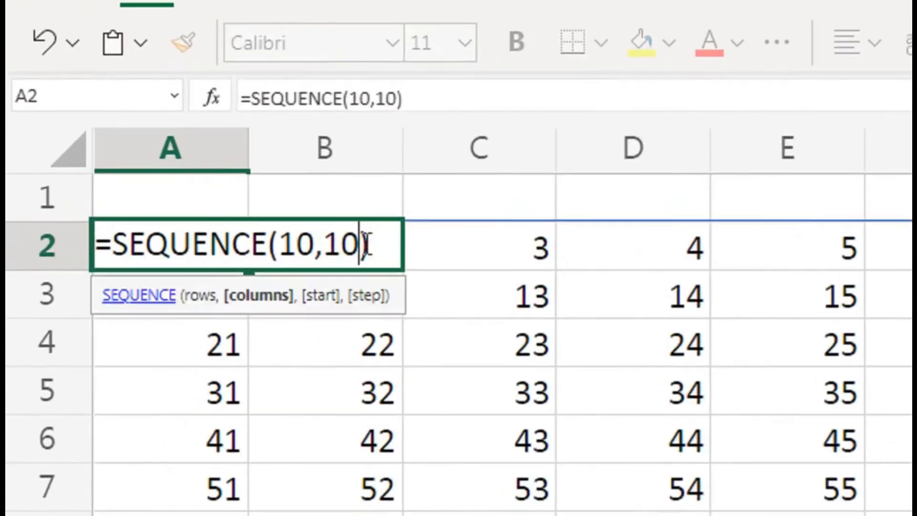
pyautogui.press('BackSpace')
pyautogui.press('BackSpace')
pyautogui.press('BackSpace')
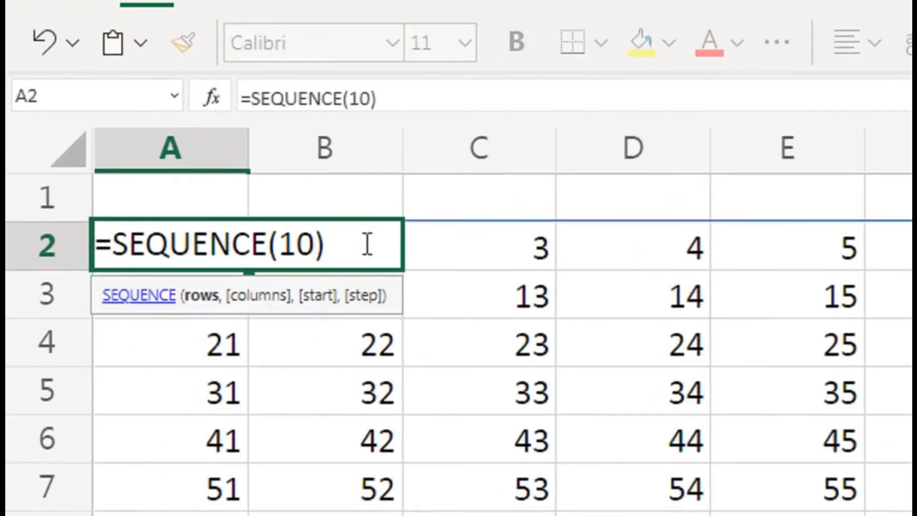
pyautogui.write(',5')
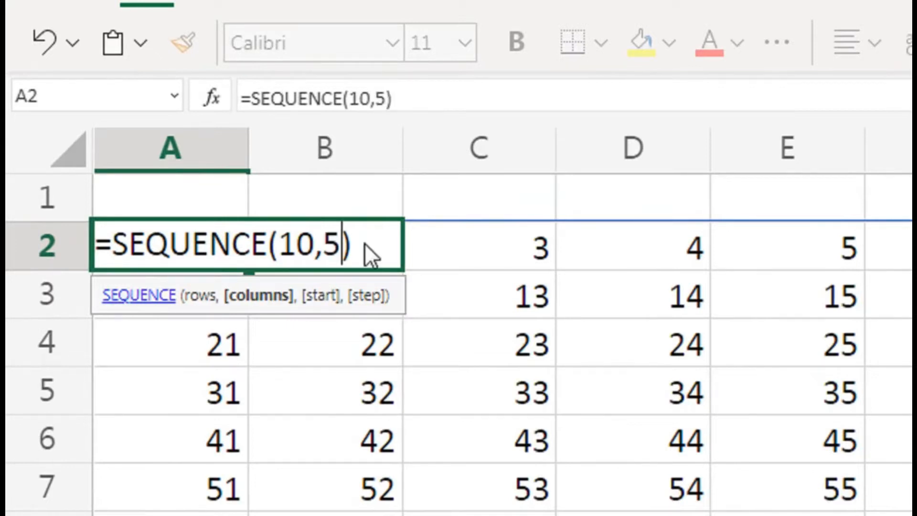
pyautogui.press('Return')
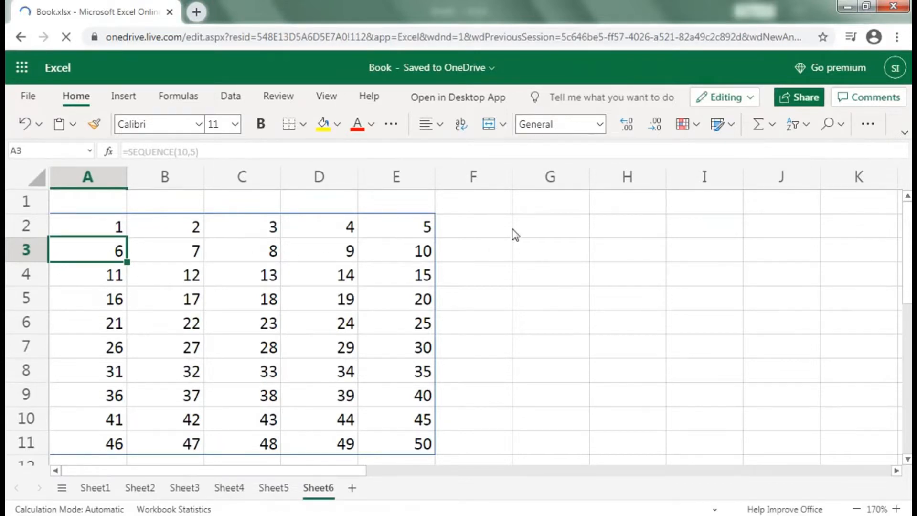
pyautogui.click(537, 227)
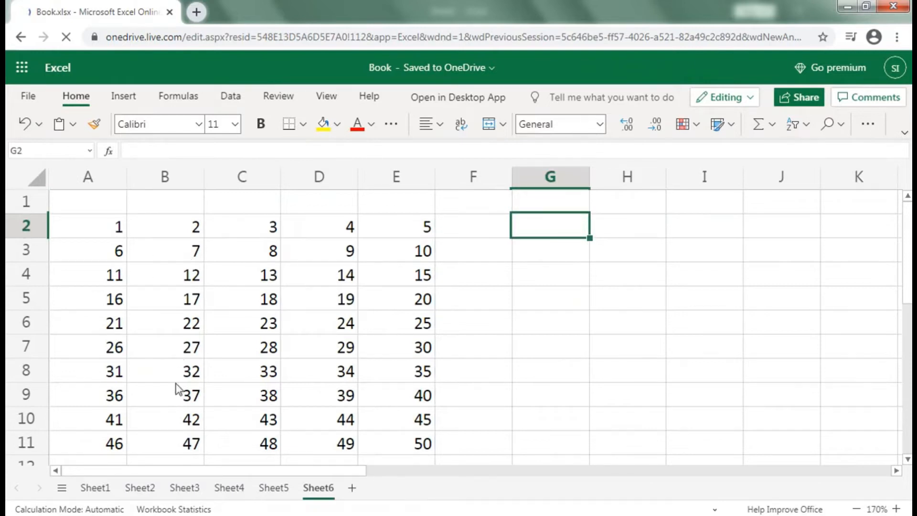
# Remove the columns argument from the formula in A2 so that it reads =SEQUENCE(10)
pyautogui.doubleClick(109, 223)
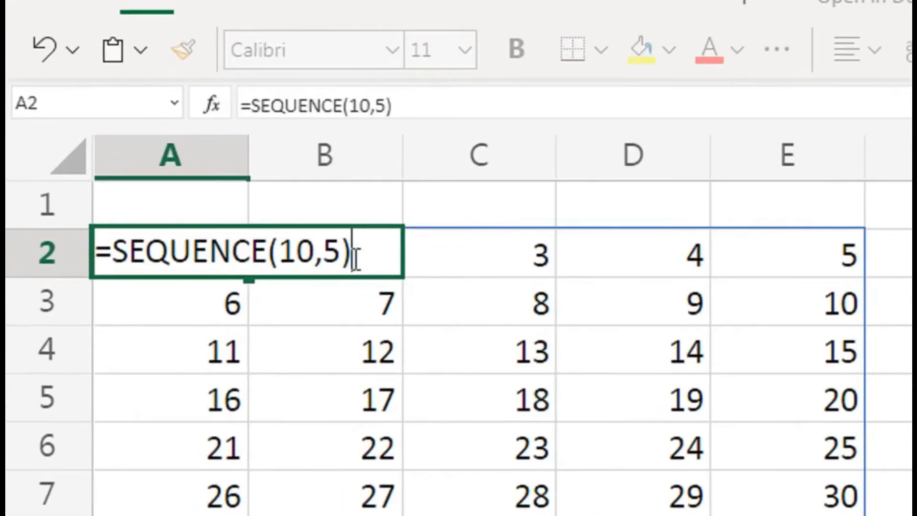
pyautogui.press('BackSpace')
pyautogui.press('BackSpace')
pyautogui.press('BackSpace')
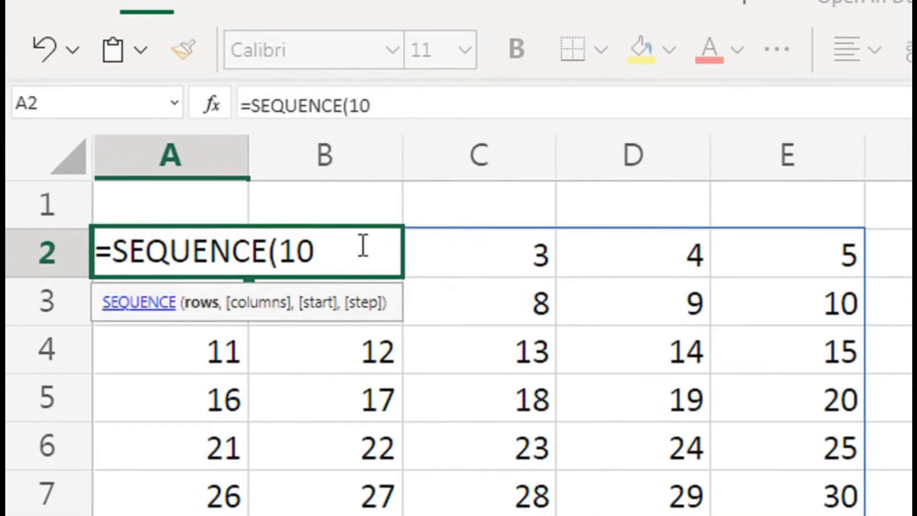
pyautogui.write(')')
pyautogui.press('Return')
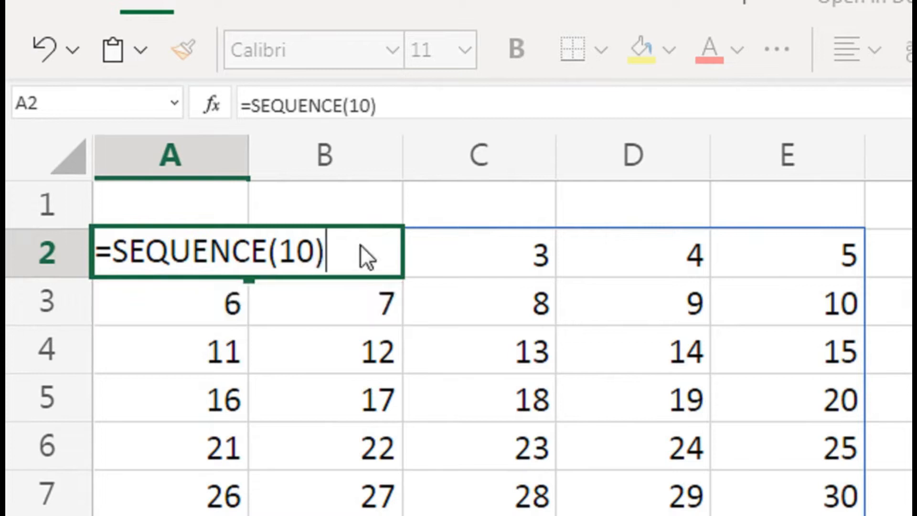
# Enter =SEQUENCE(10,5) in cell C2 to generate a number grid of ten rows by five columns
pyautogui.click(471, 246)
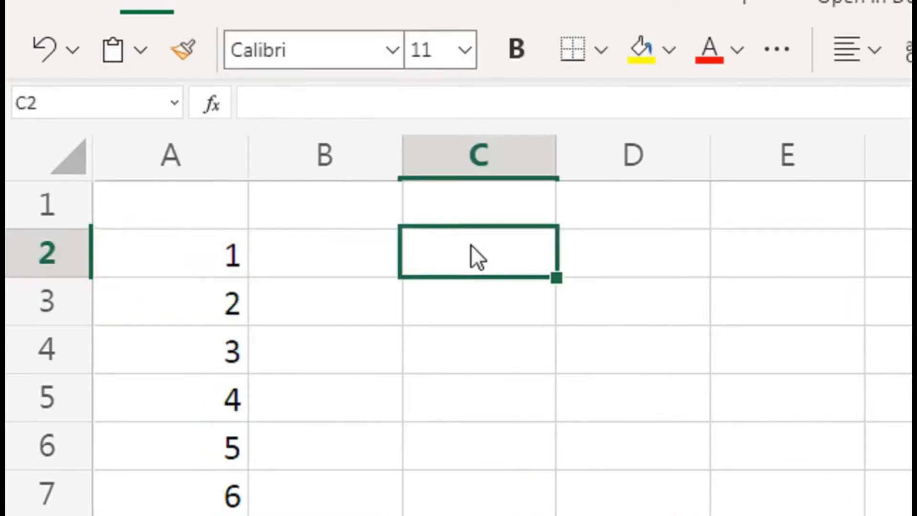
pyautogui.write('=seq')
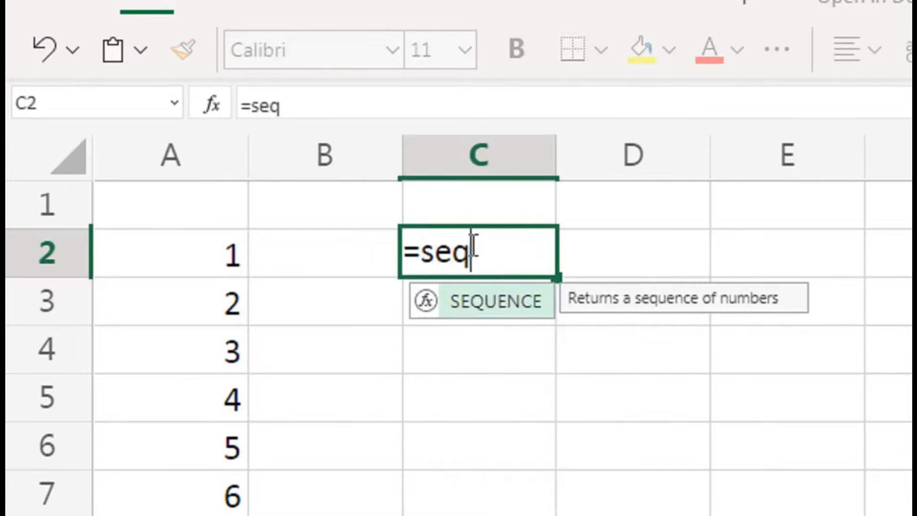
pyautogui.press('Tab')
pyautogui.write('10')
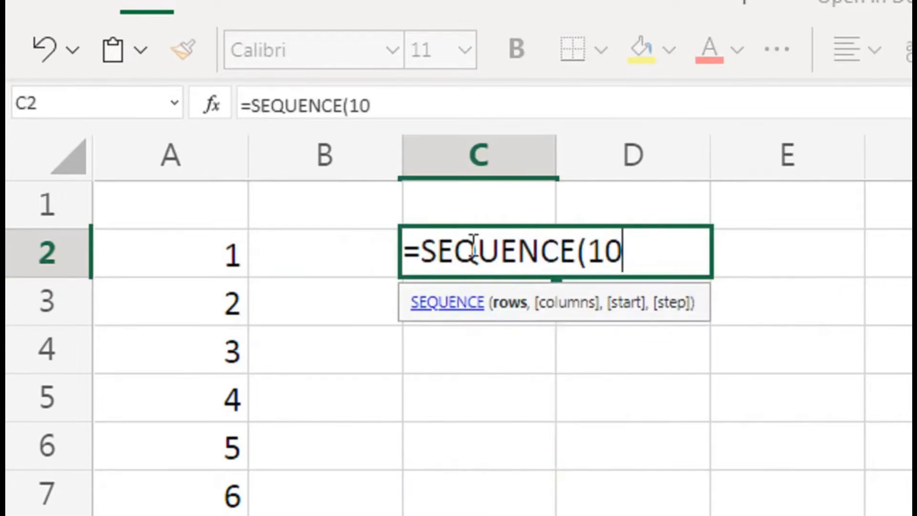
pyautogui.write(',5)')
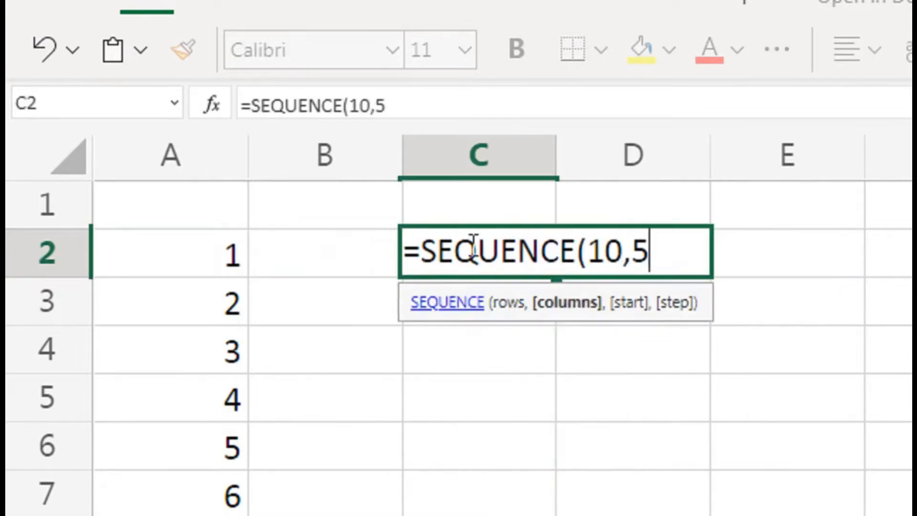
pyautogui.press('Return')
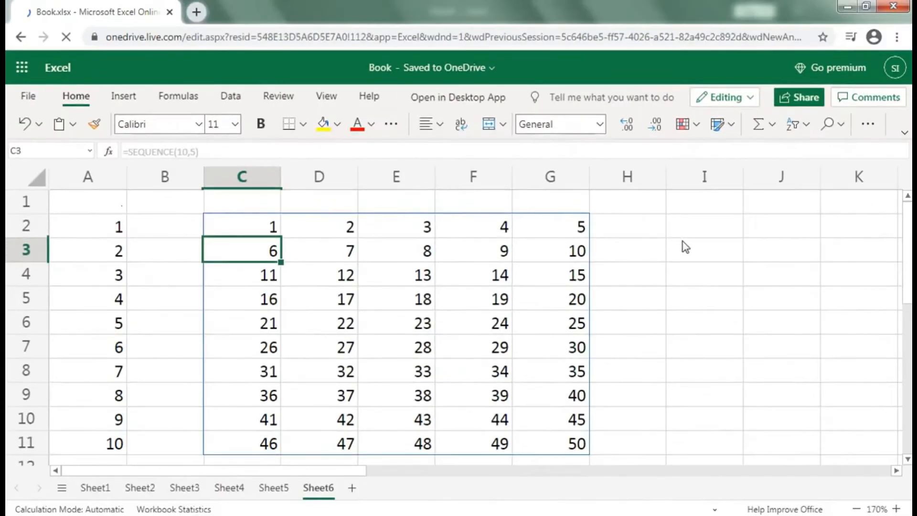
# Enter =SEQUENCE(10,,TODAY()) in cell I2 to generate ten sequential values starting from the current date
pyautogui.click(697, 250)
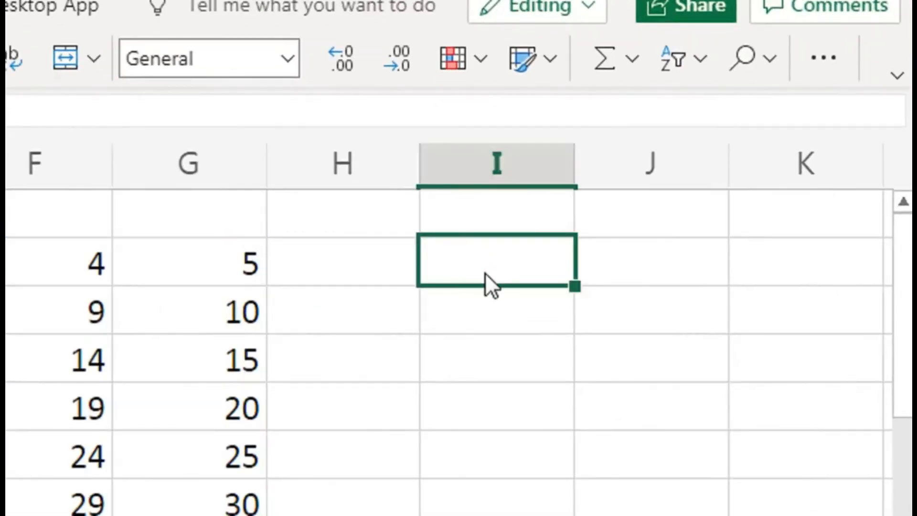
pyautogui.write('seq')
pyautogui.press('BackSpace')
pyautogui.press('BackSpace')
pyautogui.press('BackSpace')
pyautogui.write('=seq')
pyautogui.press('Tab')
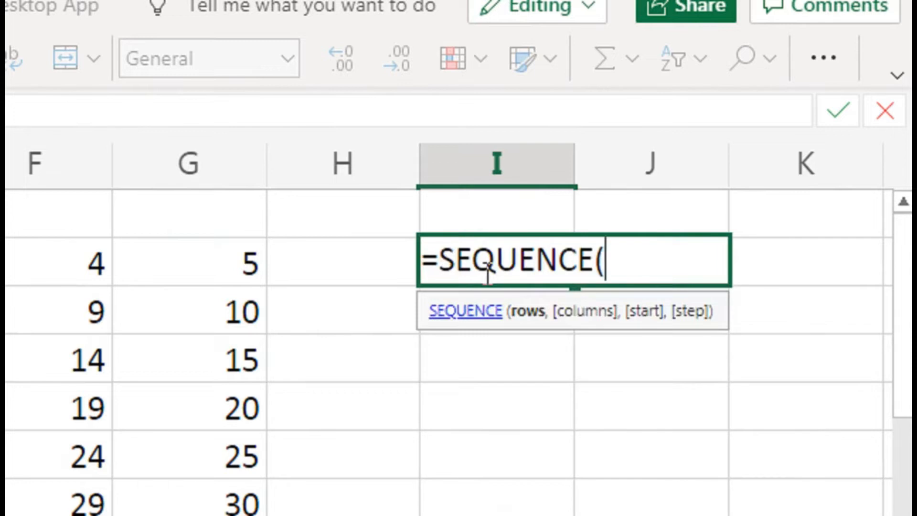
pyautogui.write('10,')
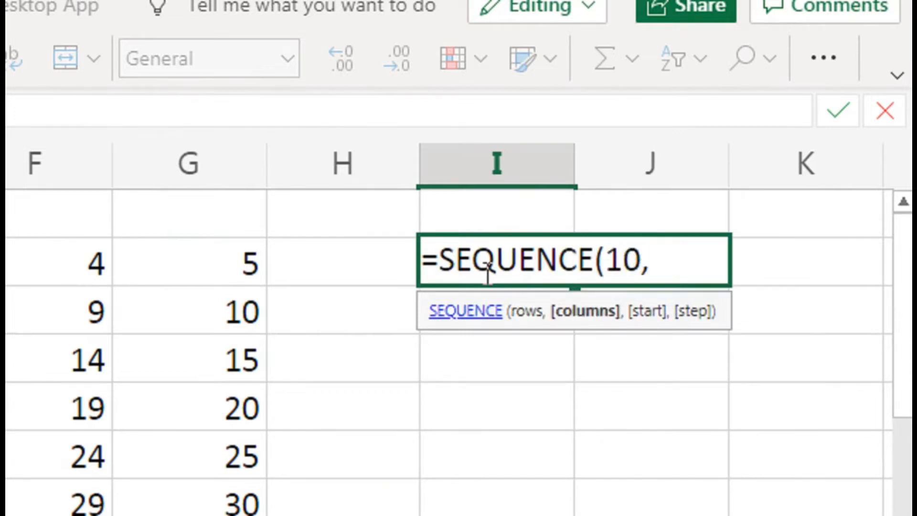
pyautogui.write(',')
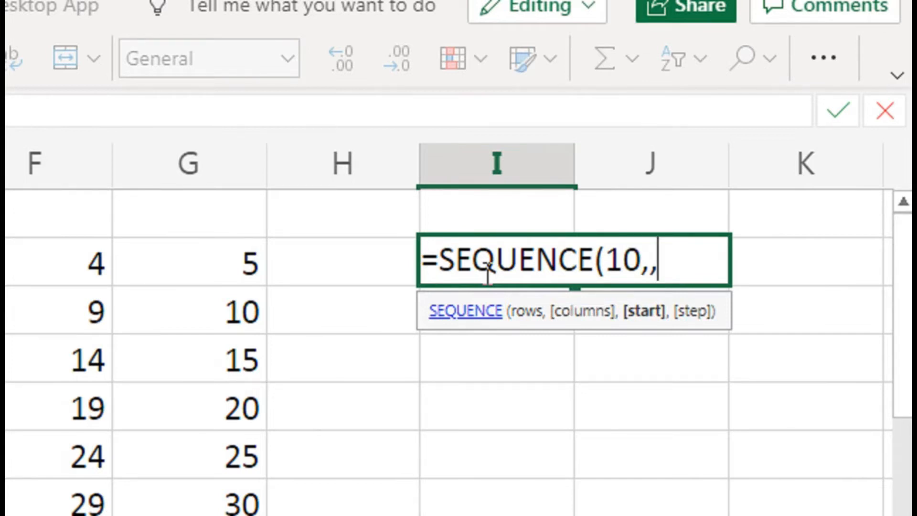
pyautogui.write('today')
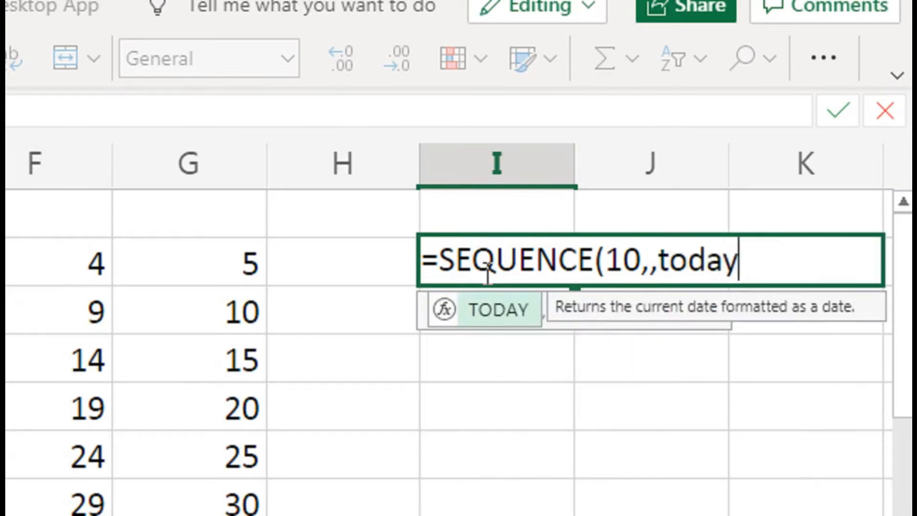
pyautogui.write('())')
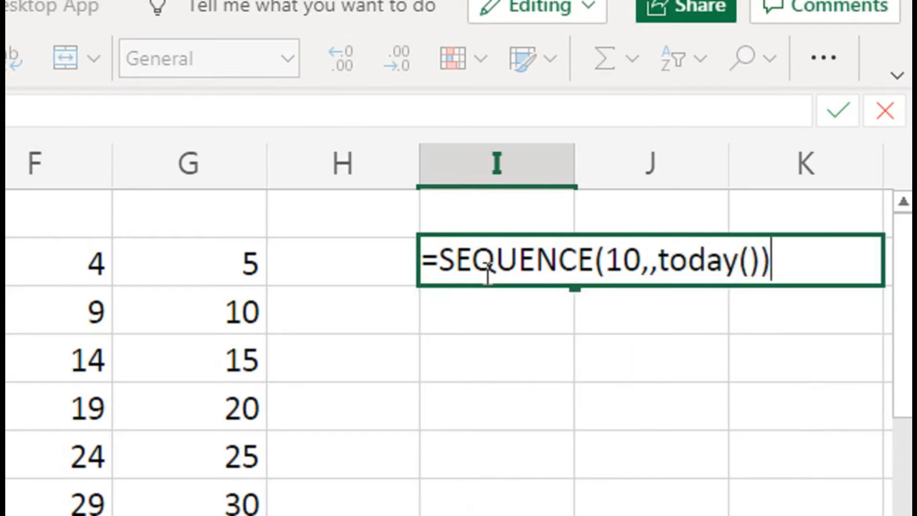
pyautogui.press('Return')
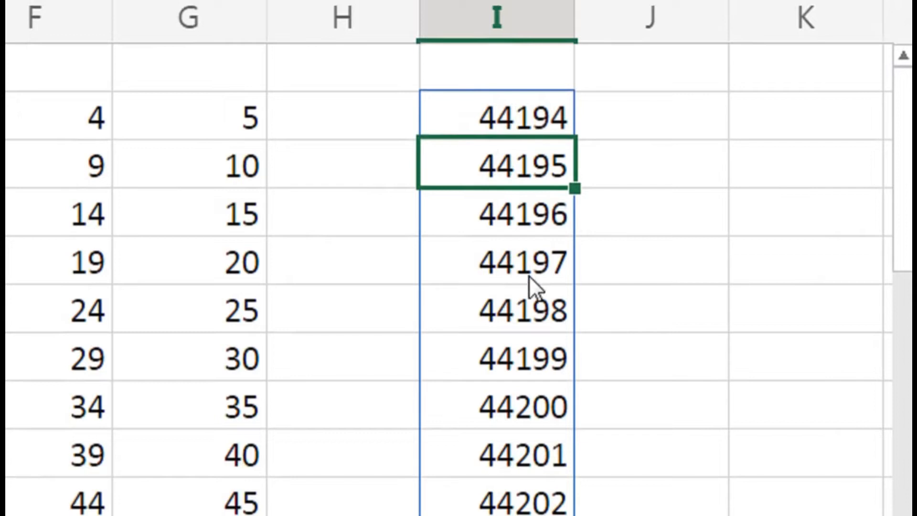
# Format the ten sequence values in I2:I11 as Short Date
pyautogui.press('Up')
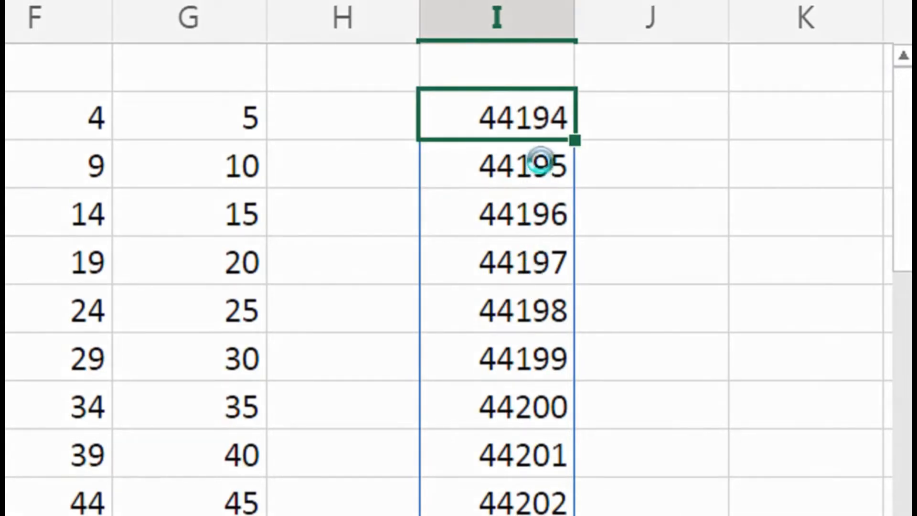
pyautogui.hotkey('ctrl', 'shift', 'Down')
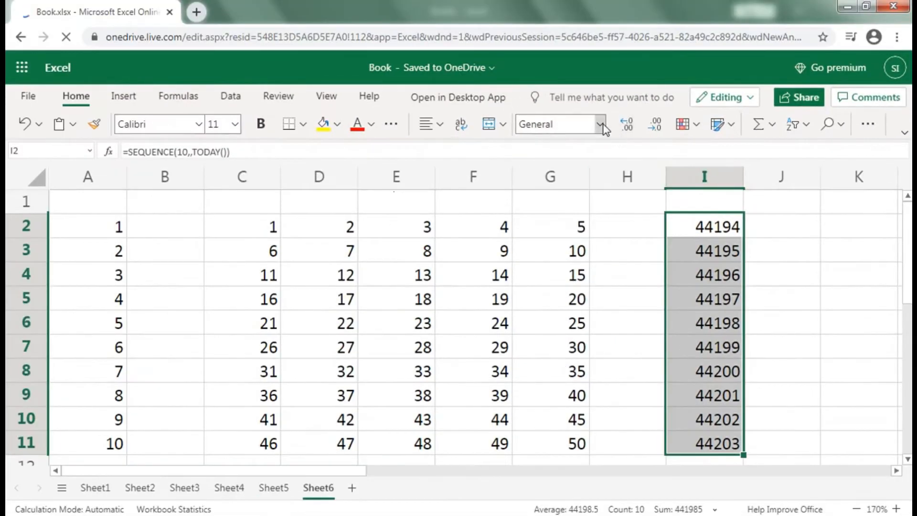
pyautogui.click(600, 125)
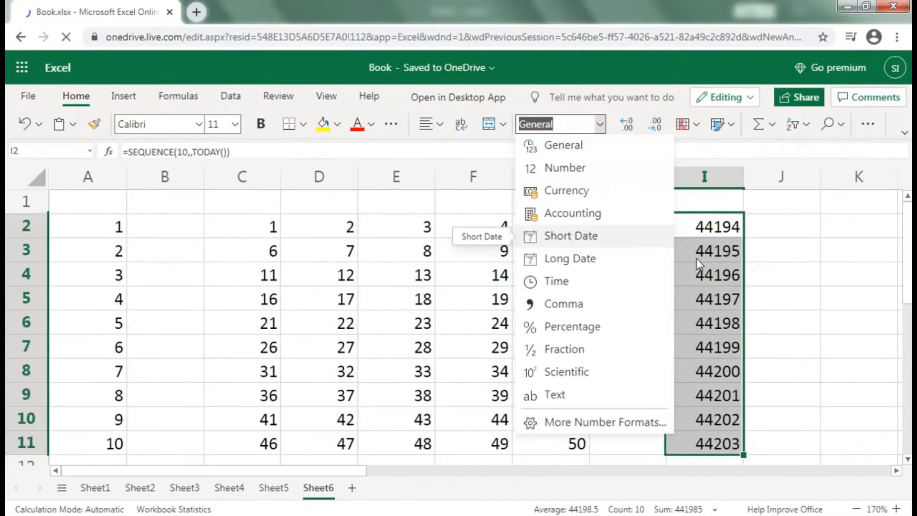
pyautogui.click(463, 251)
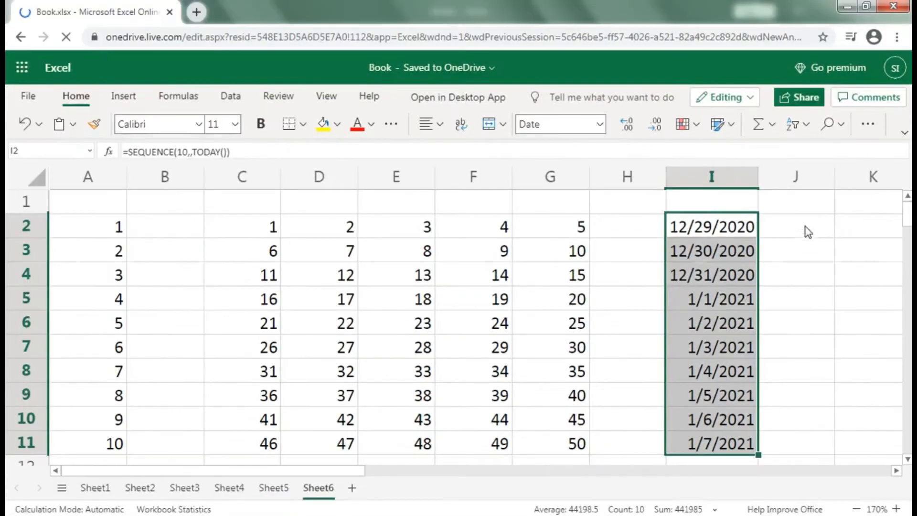
# Enter =SEQUENCE(10,1,20,10) in cell A17 to generate ten values starting at 20 in increments of 10
pyautogui.click(792, 64)
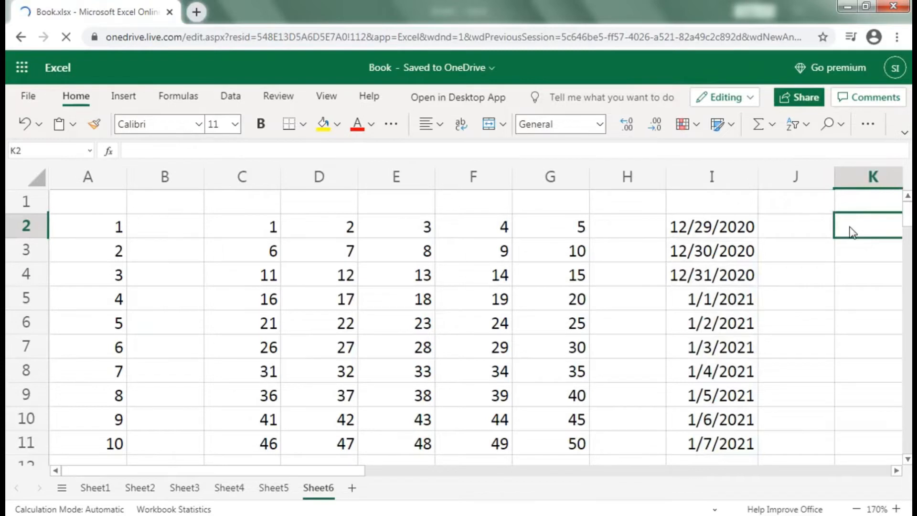
pyautogui.scroll(-5, 250, 338)
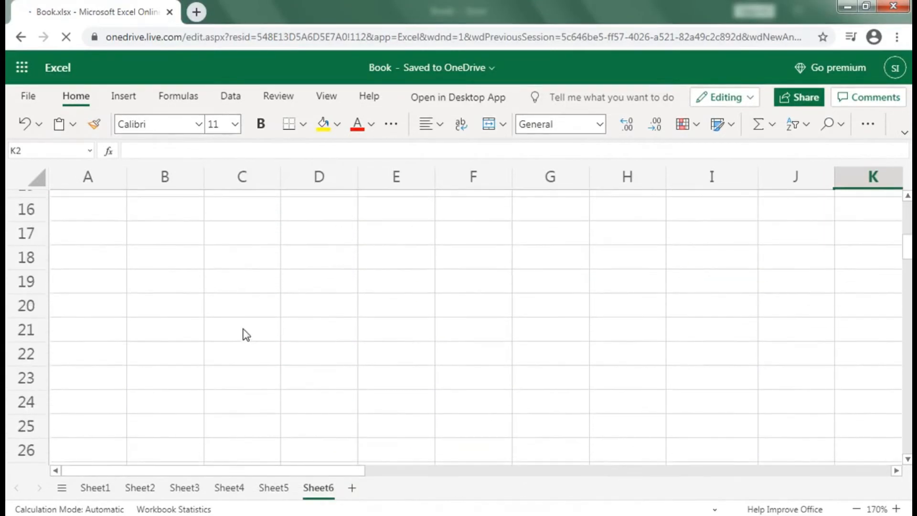
pyautogui.click(116, 233)
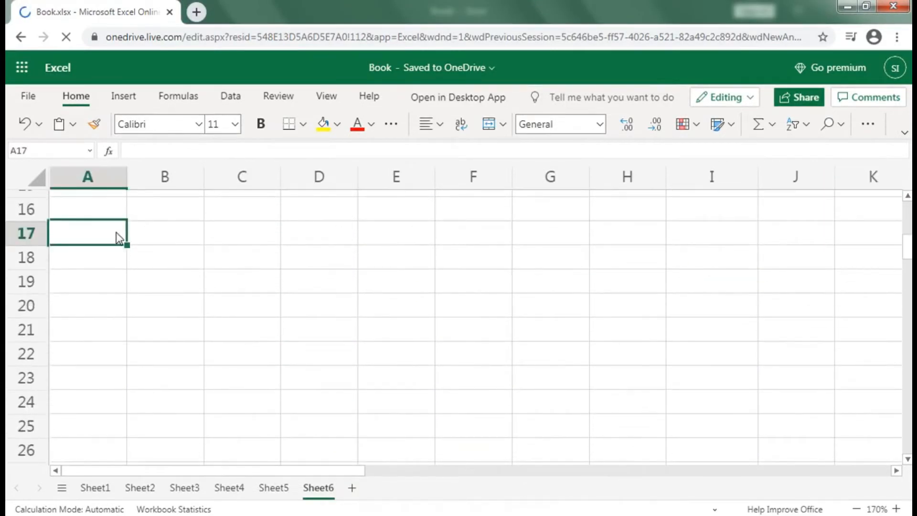
pyautogui.write('=seq')
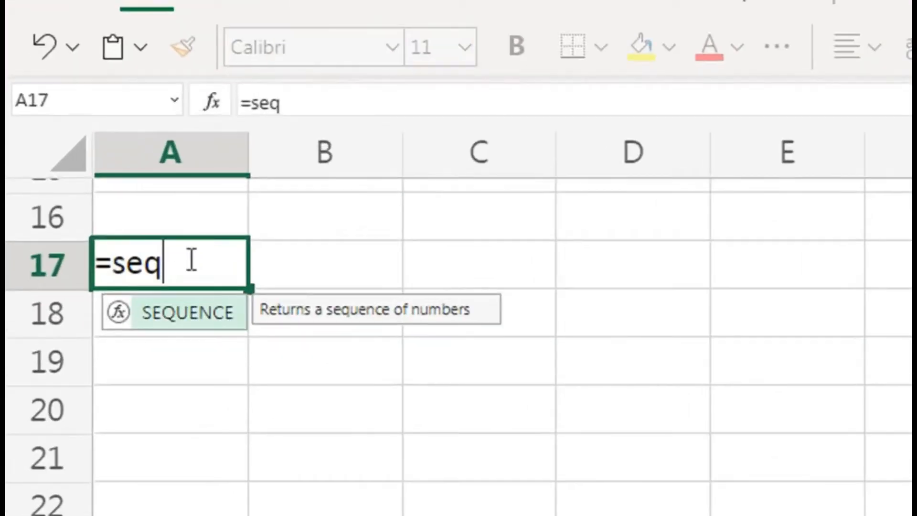
pyautogui.press('Tab')
pyautogui.write('10')
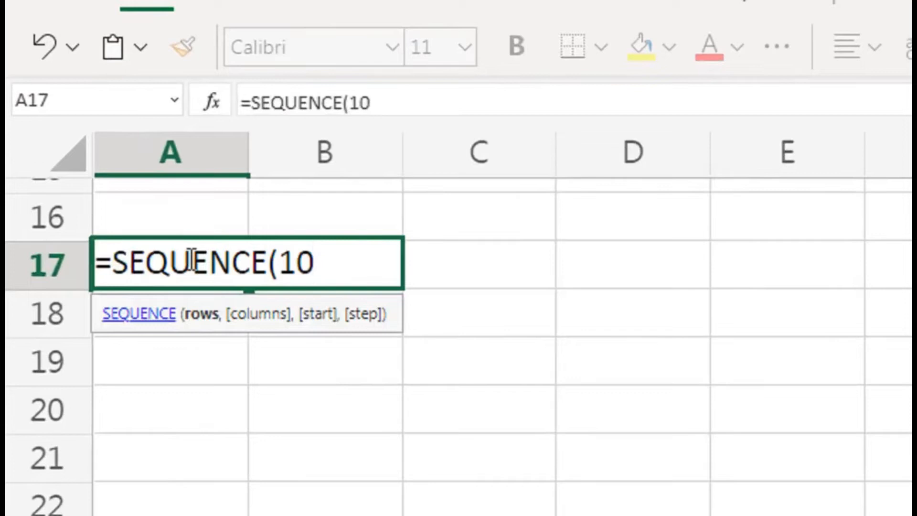
pyautogui.write(',1,')
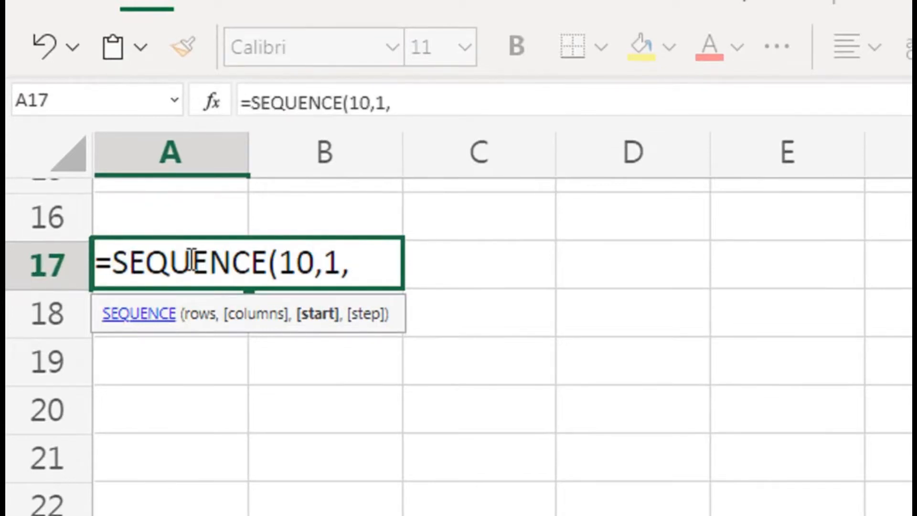
pyautogui.write('20,10)')
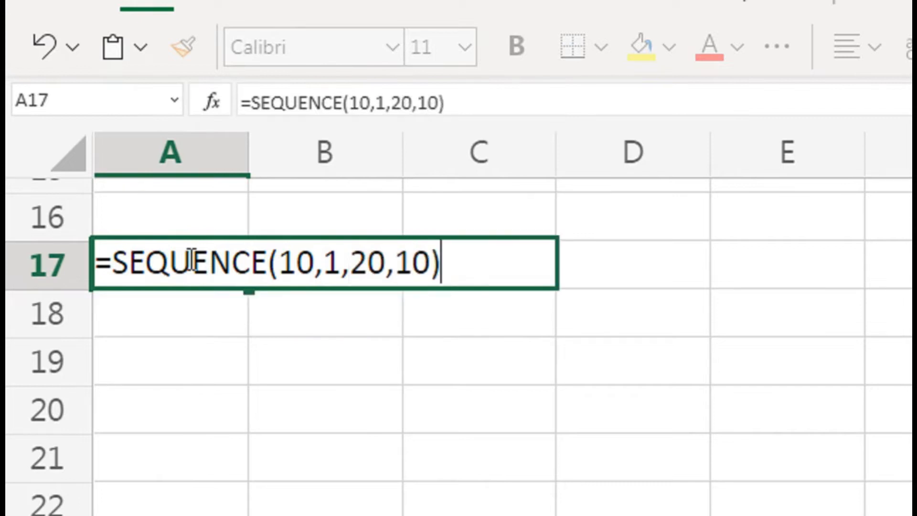
pyautogui.press('Return')
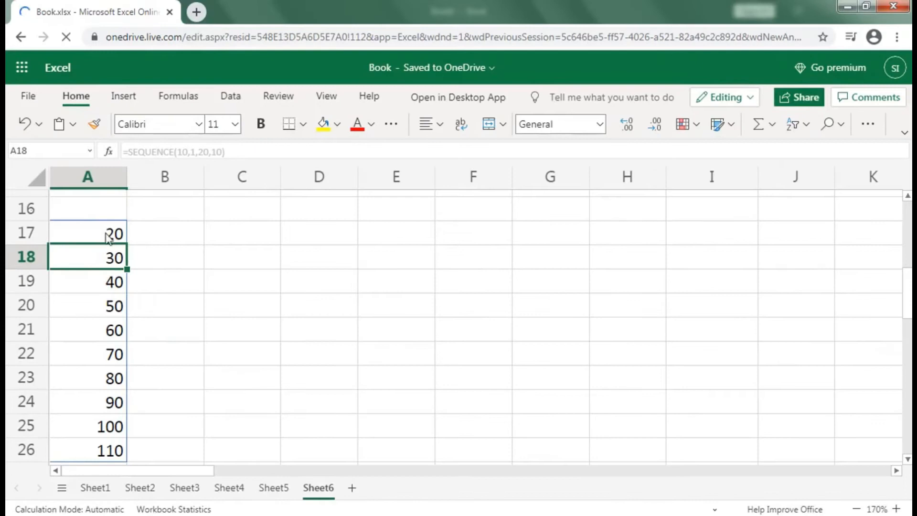
pyautogui.click(109, 234)
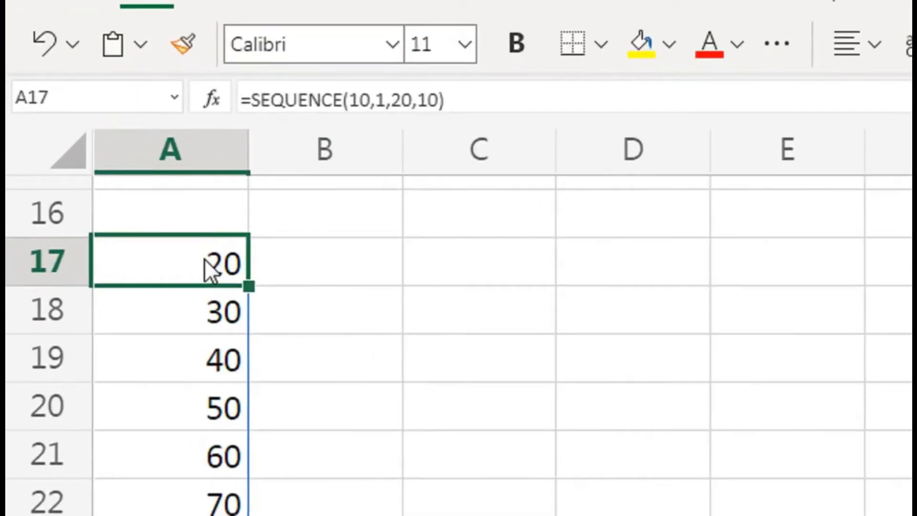
# Begin a formula in cell C17 that joins the prefix "ABC-" with SEQUENCE(10)
pyautogui.click(474, 267)
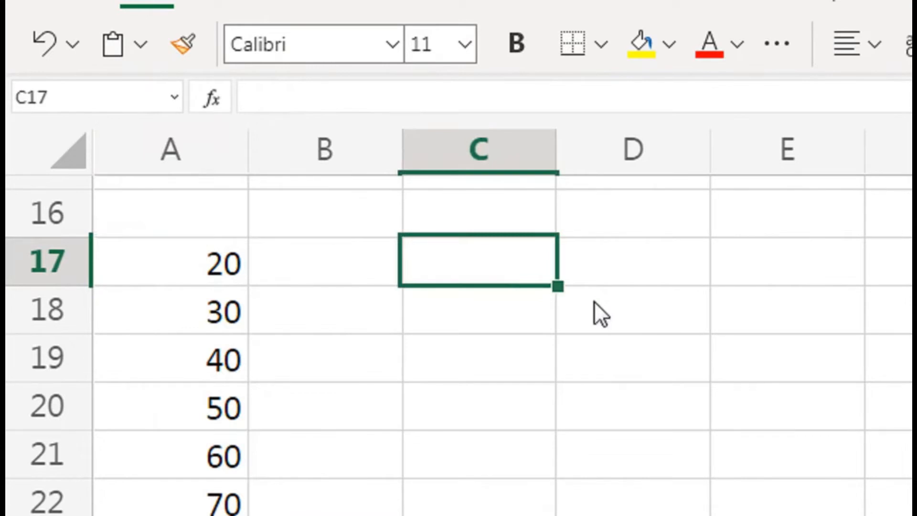
pyautogui.write('="')
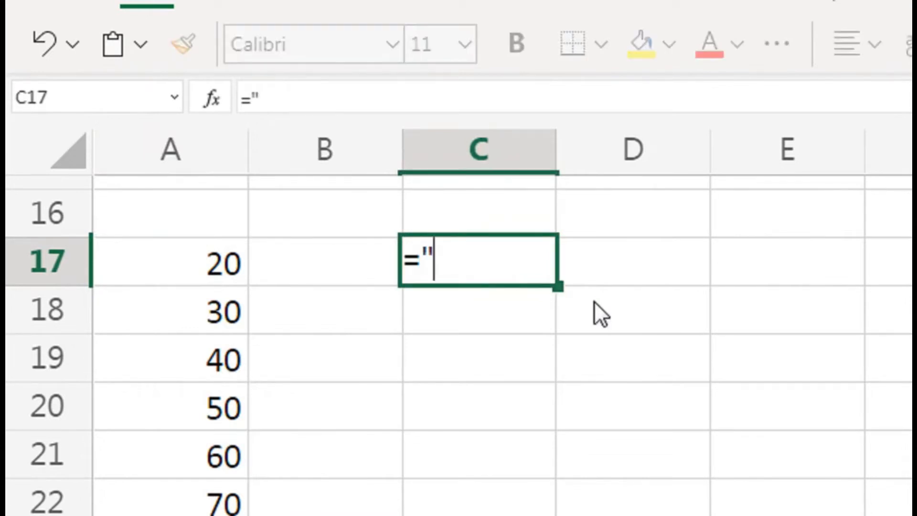
pyautogui.write('ABC')
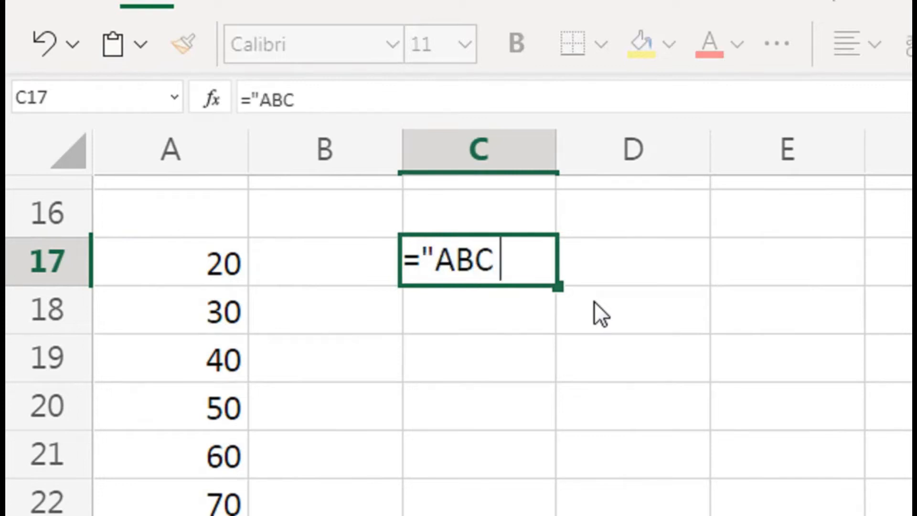
pyautogui.write('"')
pyautogui.press('BackSpace')
pyautogui.write('-" & seq')
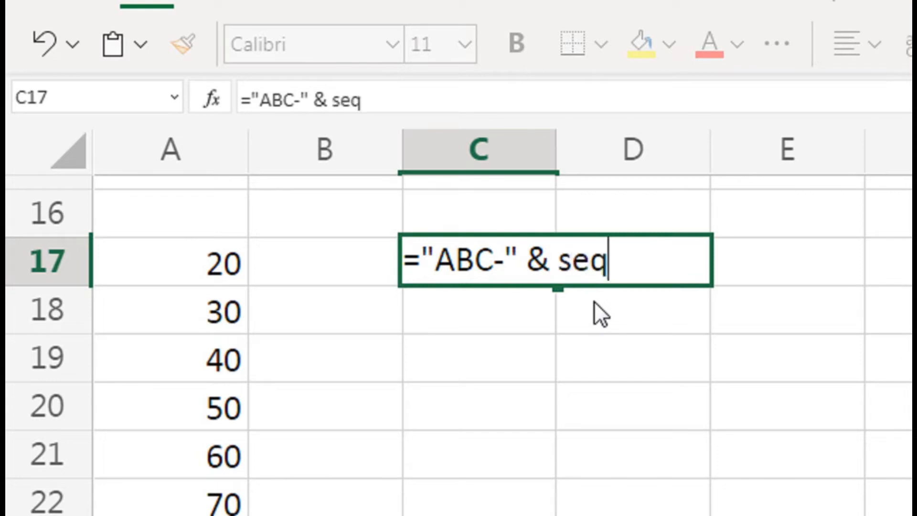
pyautogui.click(519, 265)
pyautogui.write('uence')
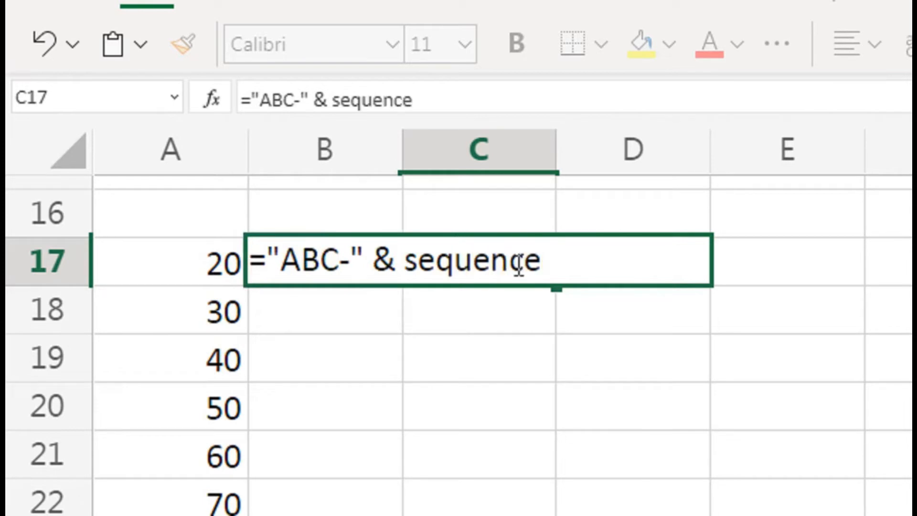
pyautogui.write('(10)')
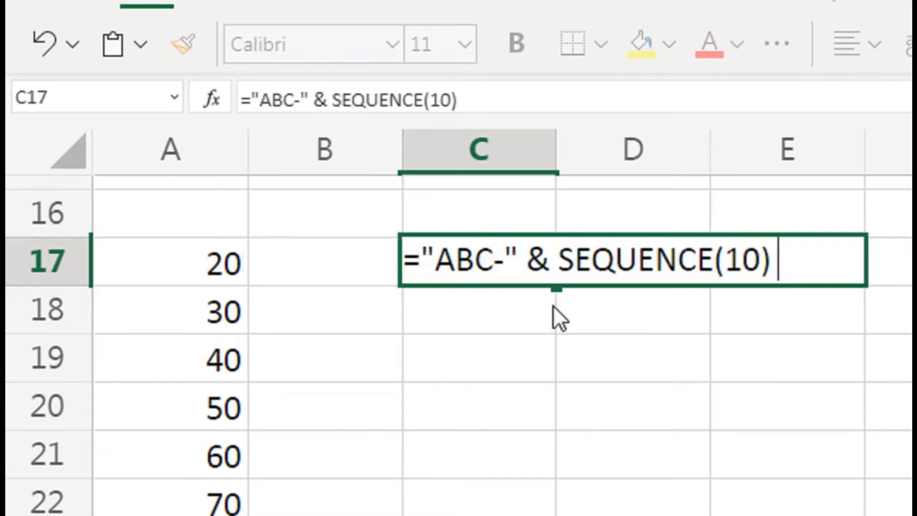
# Append the suffix "-A" so the C17 formula reads ="ABC-" & SEQUENCE(10) & "-A", and commit it
pyautogui.write('& "-a')
pyautogui.press('BackSpace')
pyautogui.write('a')
pyautogui.press('BackSpace')
pyautogui.write('A')
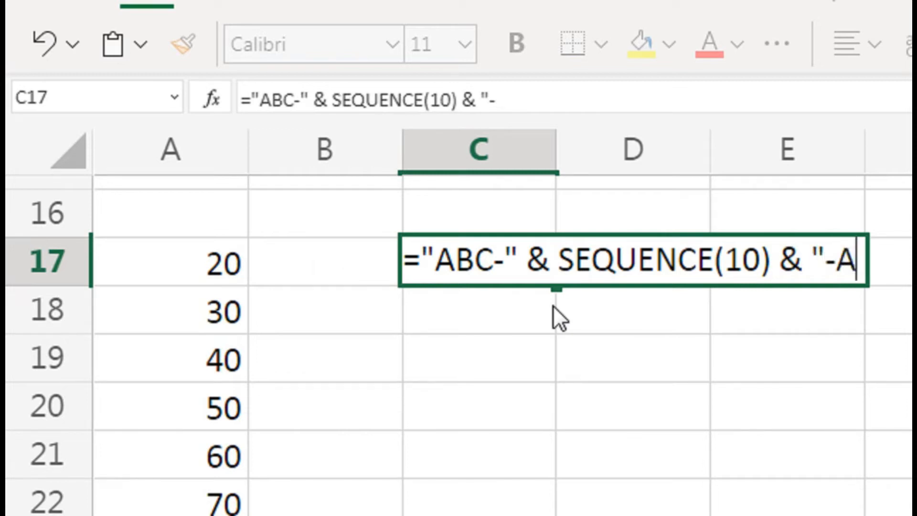
pyautogui.write('"')
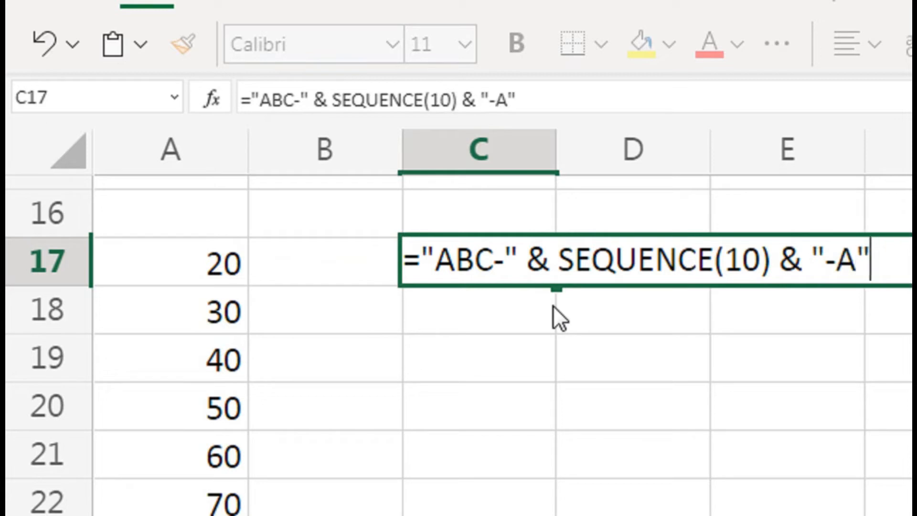
pyautogui.press('Return')
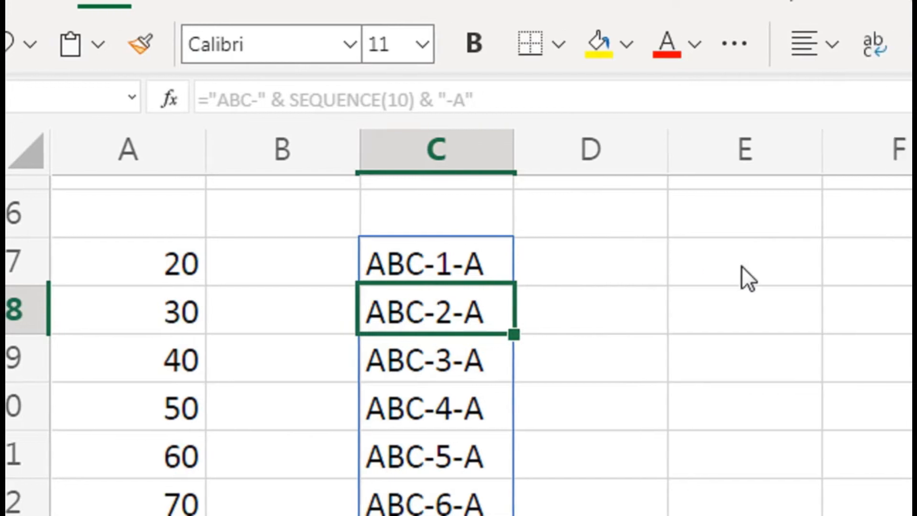
# Enter =SEQUENCE(10,5,50,-1) in cell E17 to generate a descending grid of ten rows by five columns starting at 50
pyautogui.click(819, 277)
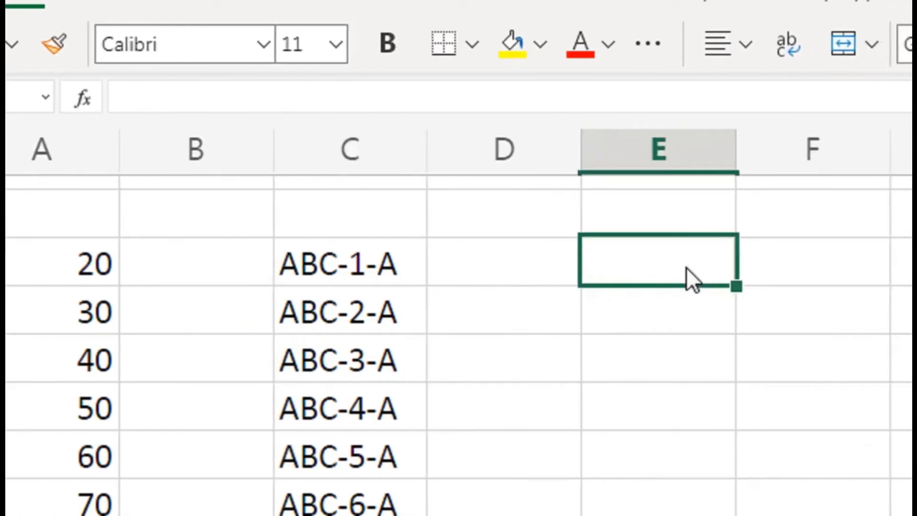
pyautogui.write('=SEQUENCE(')
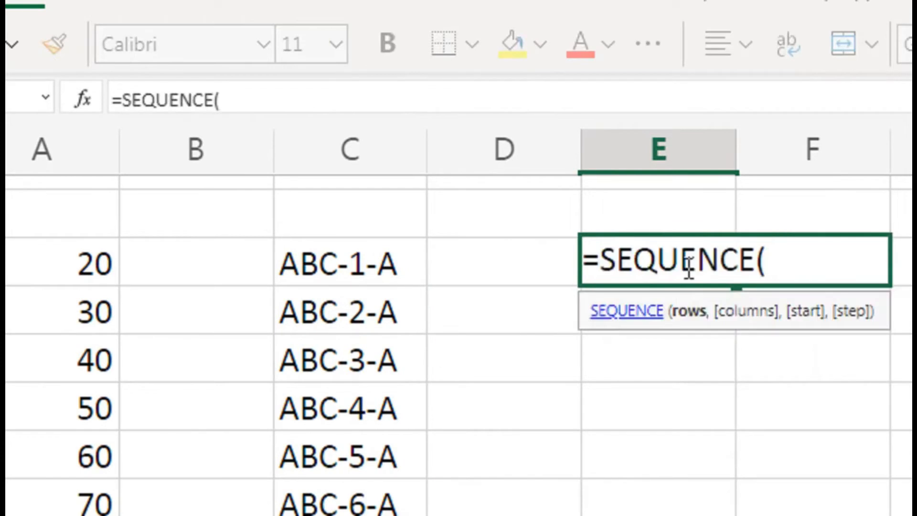
pyautogui.write('10')
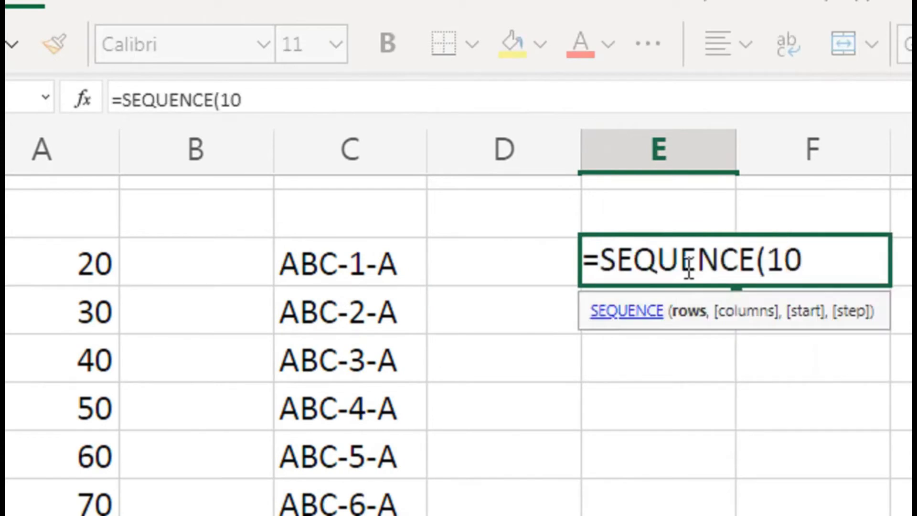
pyautogui.write(',50')
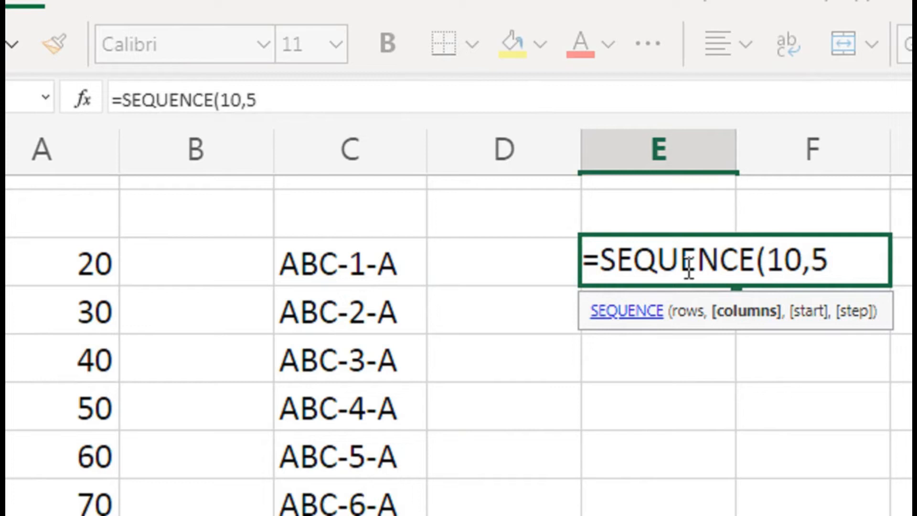
pyautogui.write(',')
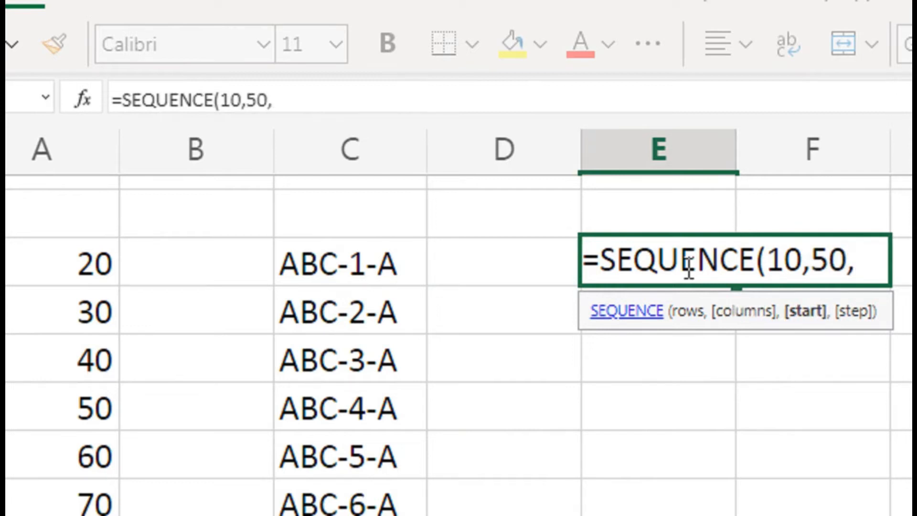
pyautogui.press('BackSpace')
pyautogui.press('BackSpace')
pyautogui.press('BackSpace')
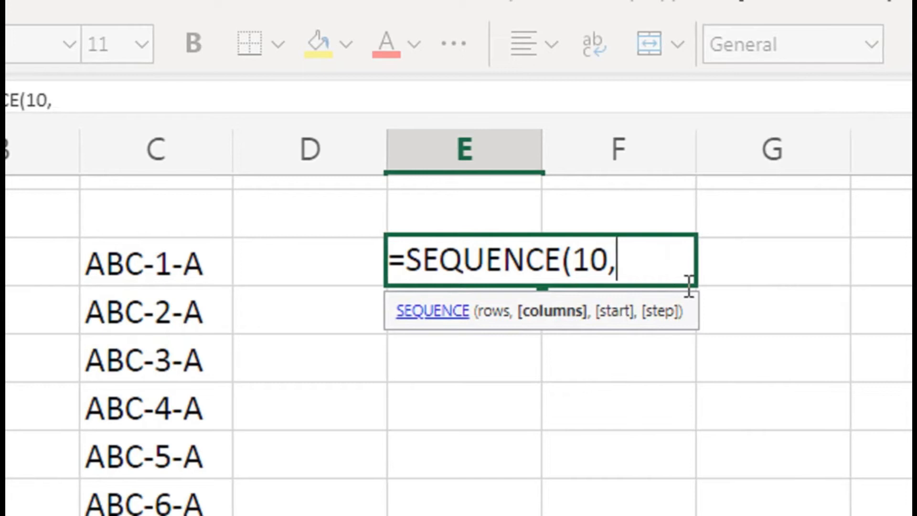
pyautogui.write('5,50,1')
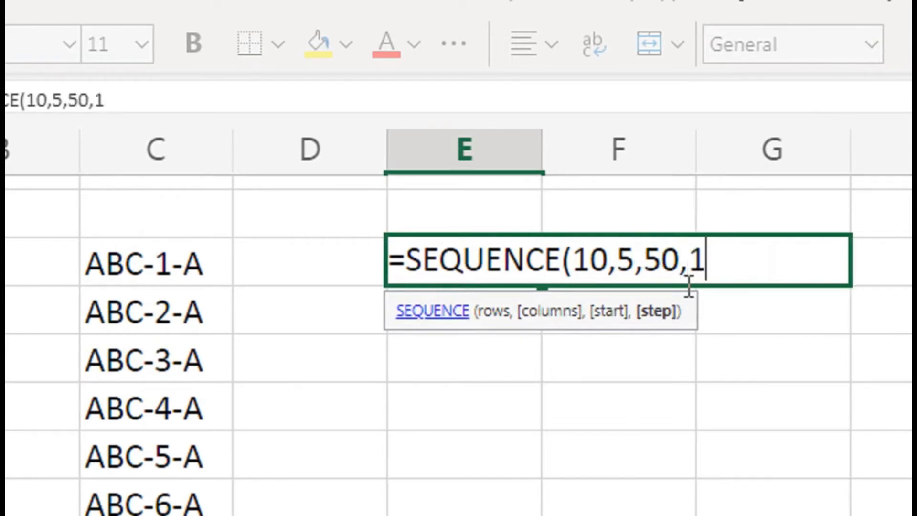
pyautogui.press('BackSpace')
pyautogui.write('-1)')
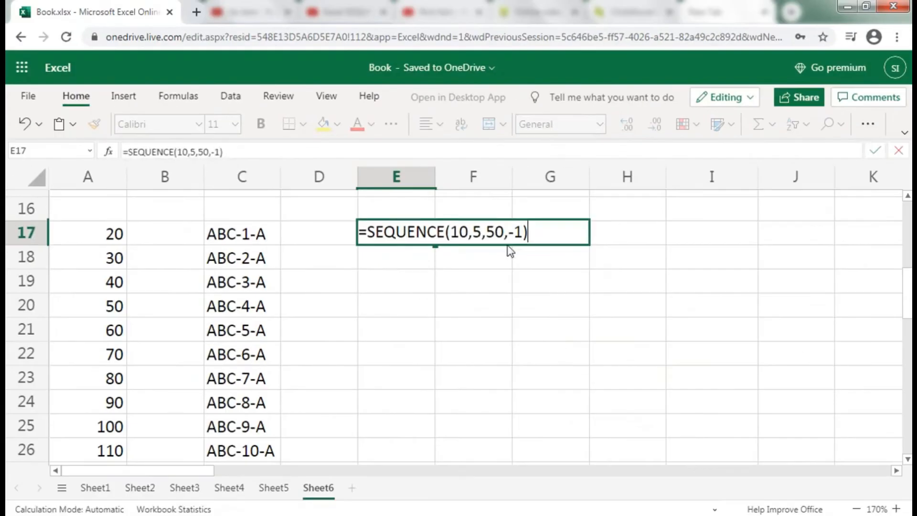
pyautogui.press('Return')
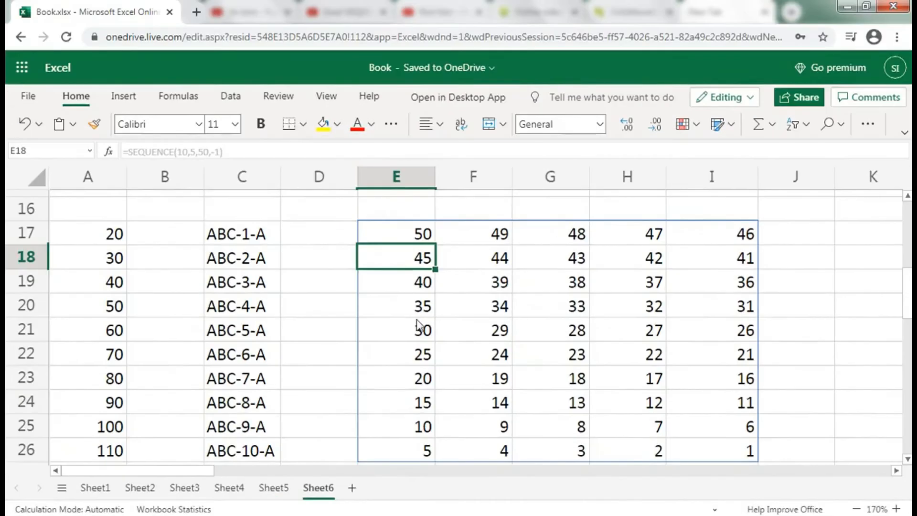
# Add a new blank worksheet after Sheet6 and set its zoom level to 180%
pyautogui.scroll(-3, 199, 373)
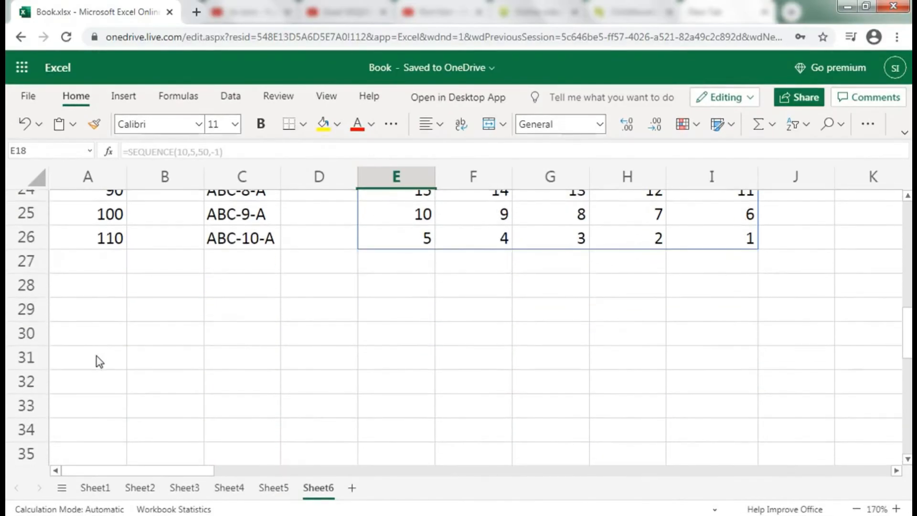
pyautogui.click(114, 313)
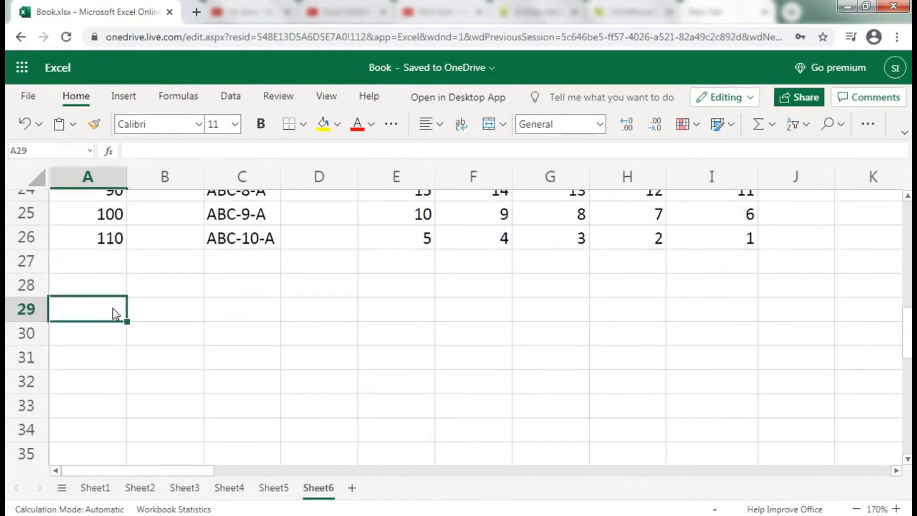
pyautogui.moveTo(396, 430); pyautogui.dragTo(473, 380)
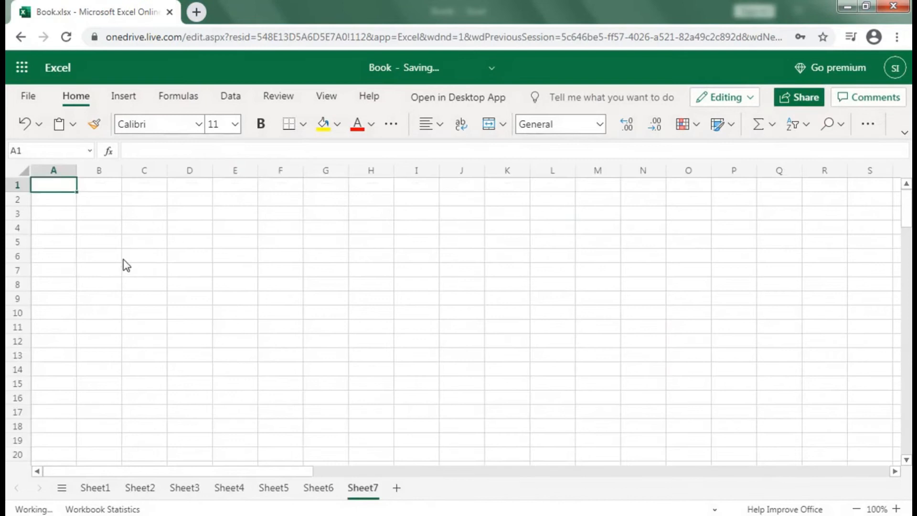
pyautogui.click(897, 508)
pyautogui.click(897, 508)
pyautogui.click(896, 509)
pyautogui.click(897, 508)
pyautogui.click(897, 508)
pyautogui.click(897, 508)
pyautogui.click(897, 508)
pyautogui.click(897, 508)
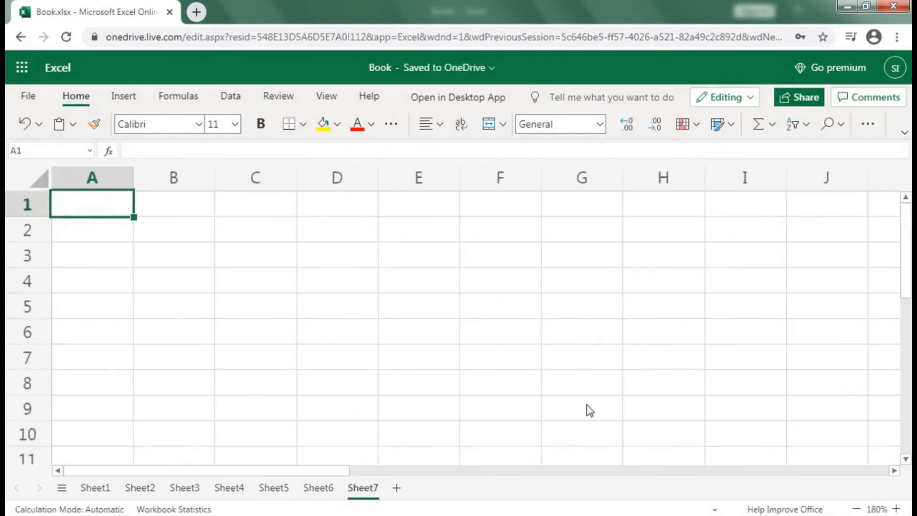
# Enter the column header NAME in cell A1 of the new worksheet
pyautogui.write('NMAE')
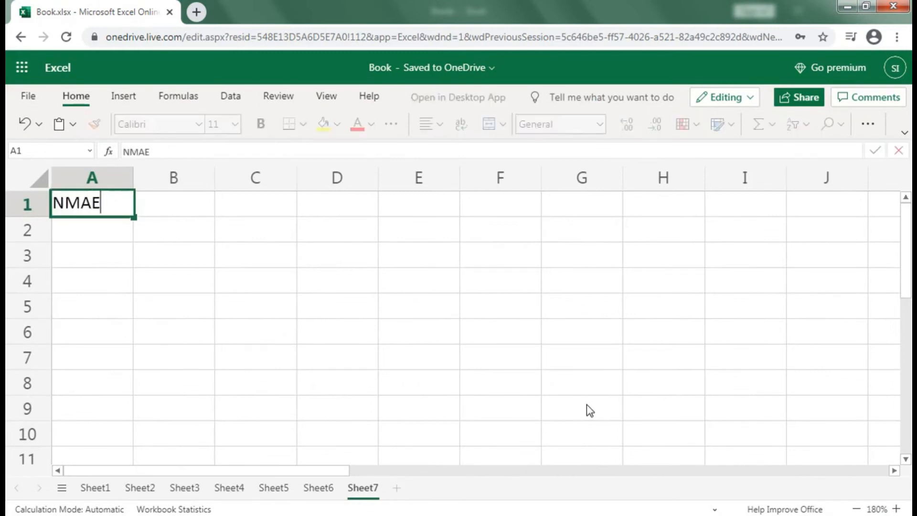
pyautogui.press('Return')
pyautogui.press('Up')
pyautogui.write('NAME')
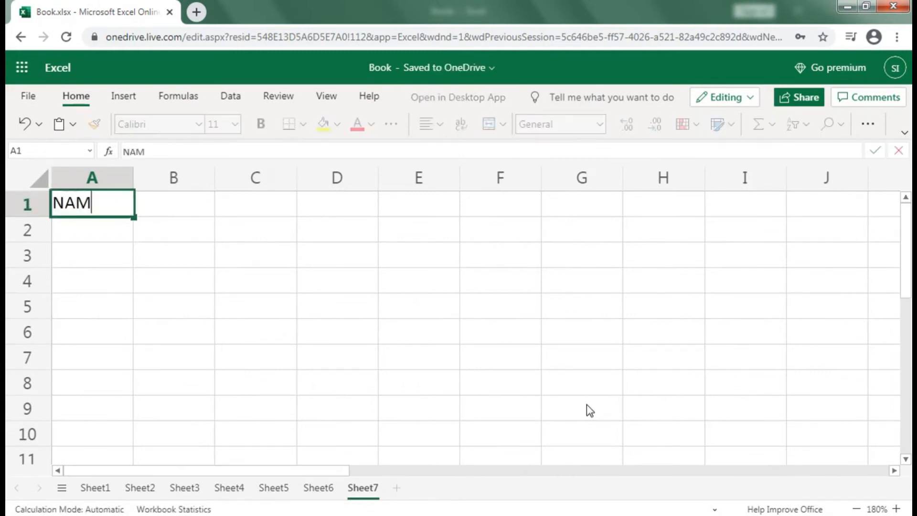
pyautogui.press('Return')
# Enter three people's first names in cells A2 to A4 under the NAME header
pyautogui.write('SHAMI')
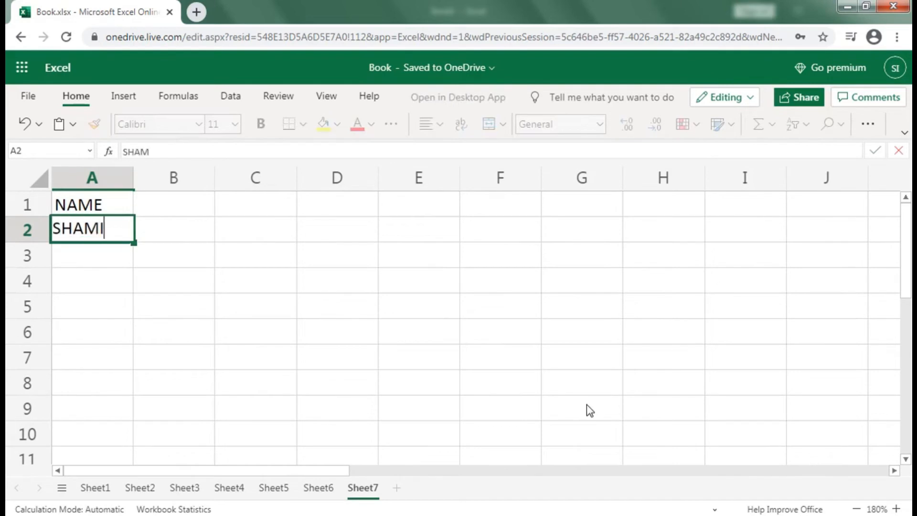
pyautogui.press('Return')
pyautogui.write('REHAN')
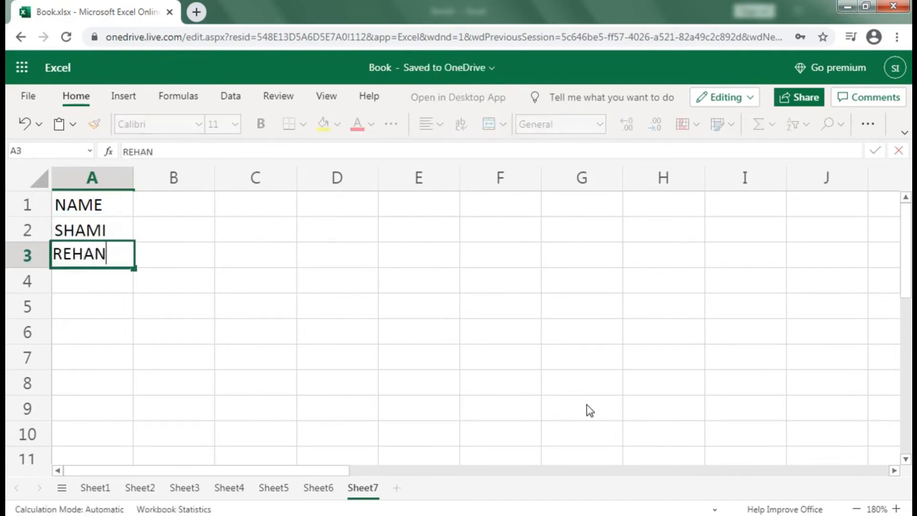
pyautogui.press('Return')
pyautogui.write('IMRAN')
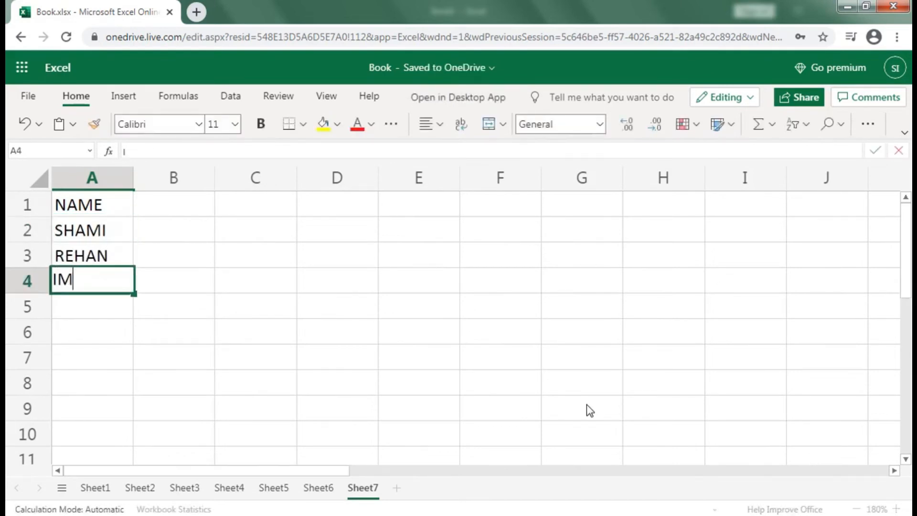
pyautogui.press('Return')
# Enter the column header ID NUMBER in cell B1
pyautogui.press('Up')
pyautogui.press('Up')
pyautogui.press('Up')
pyautogui.press('Up')
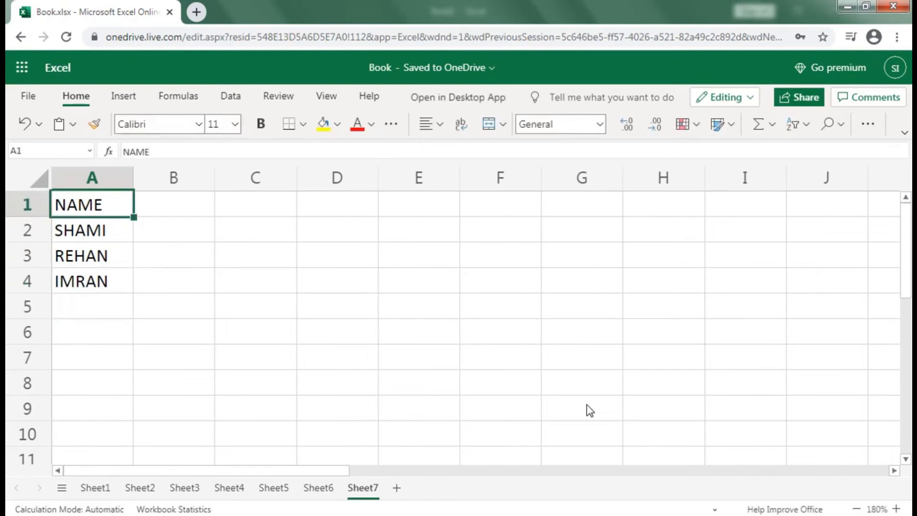
pyautogui.press('Right')
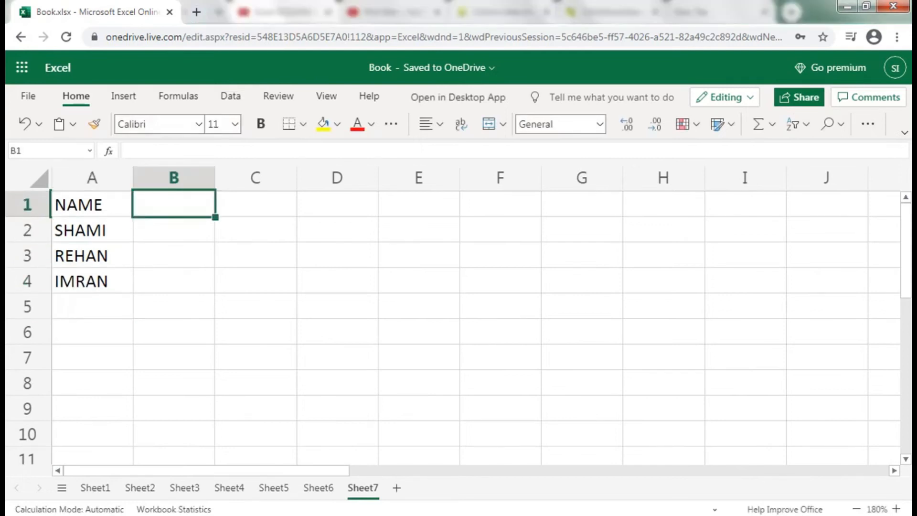
pyautogui.write('PD')
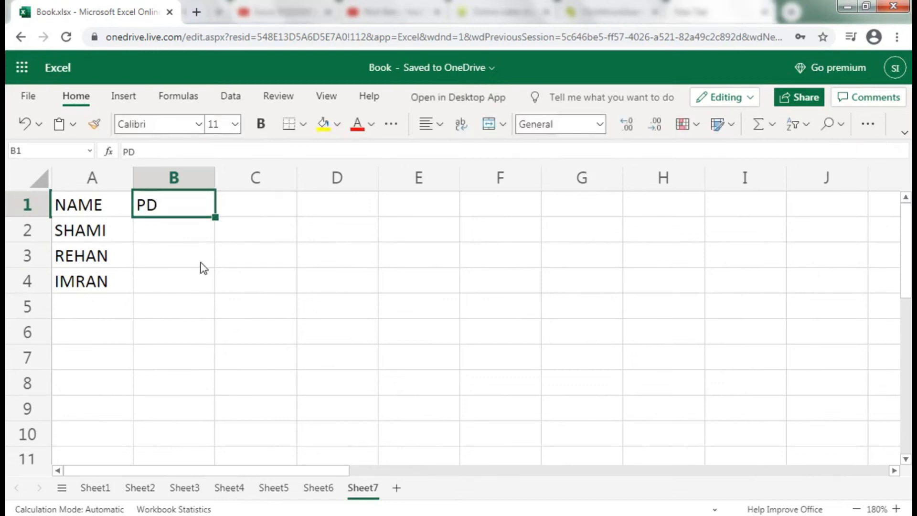
pyautogui.write('ID ')
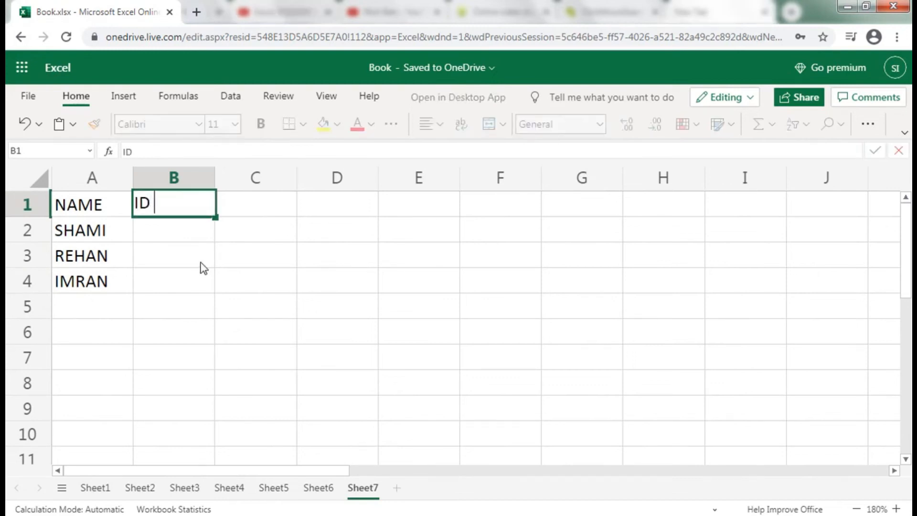
pyautogui.write('NUME')
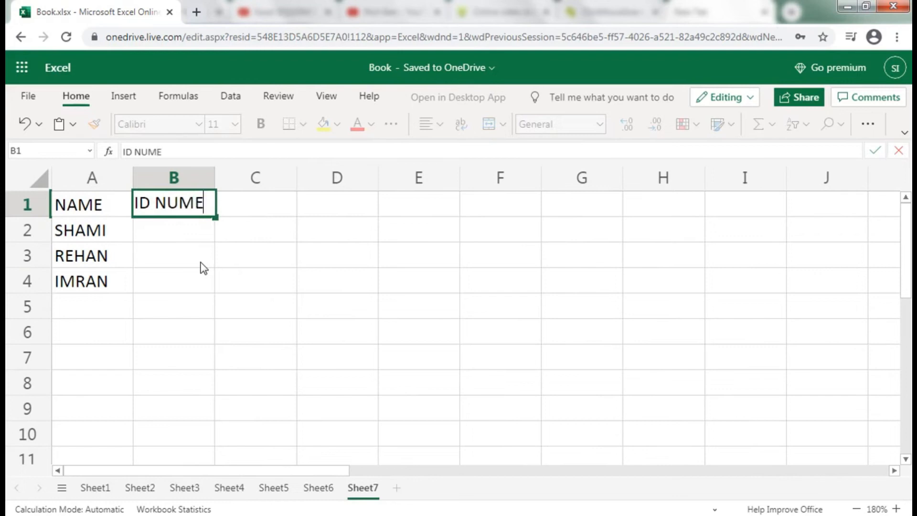
pyautogui.press('BackSpace')
pyautogui.write('BER')
pyautogui.press('Return')
# Enter =SEQUENCE(COUNTA(A:A) in cell B2 so the number of rows comes from the entries in column A
pyautogui.write('=')
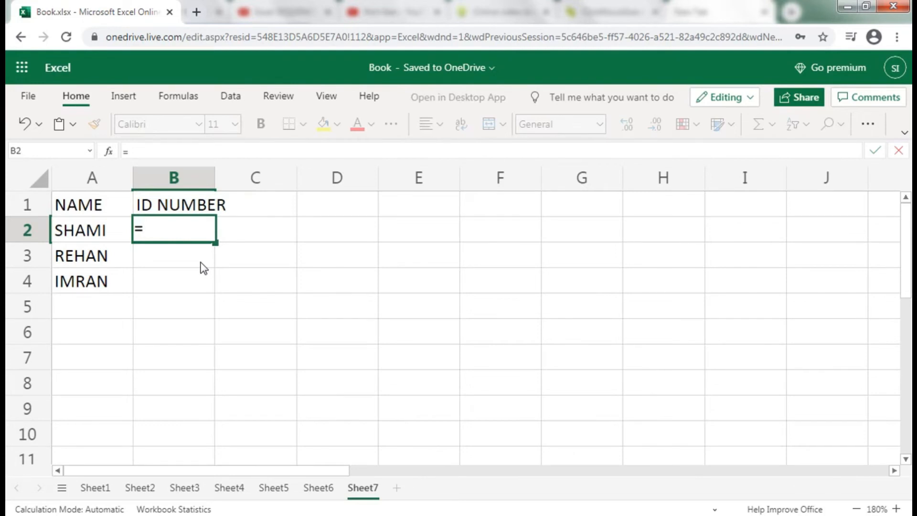
pyautogui.write('SW')
pyautogui.press('BackSpace')
pyautogui.write('W')
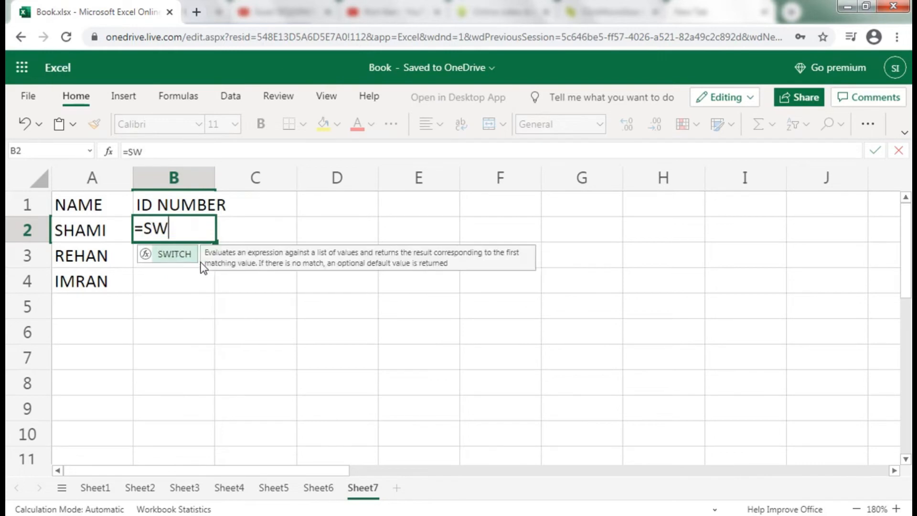
pyautogui.press('BackSpace')
pyautogui.write('EQ')
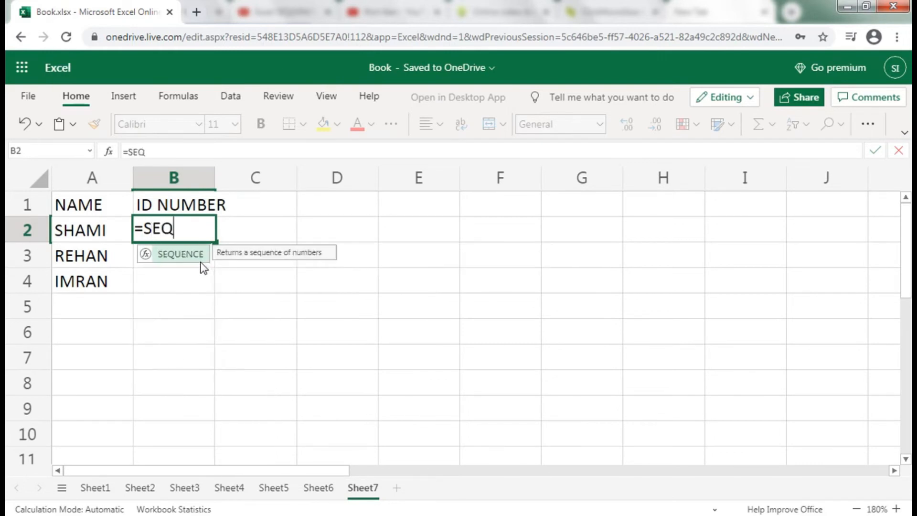
pyautogui.click(200, 261)
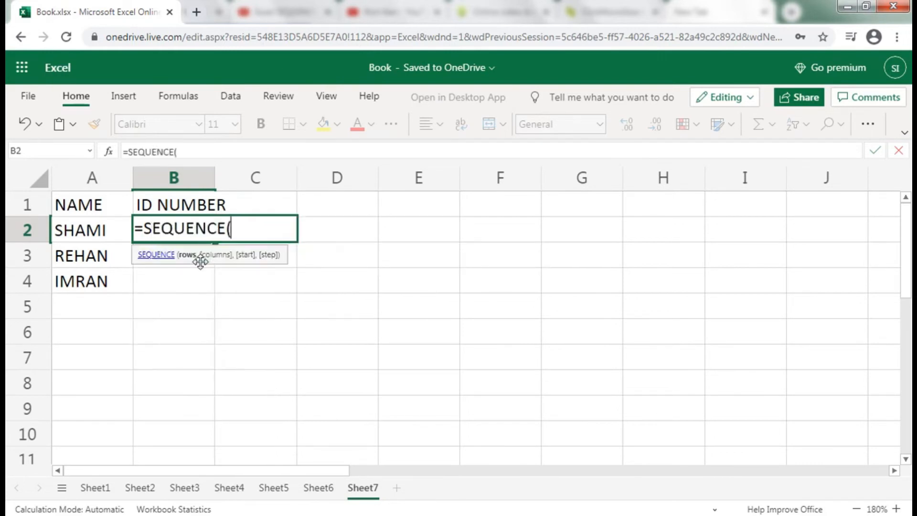
pyautogui.write('COUNT')
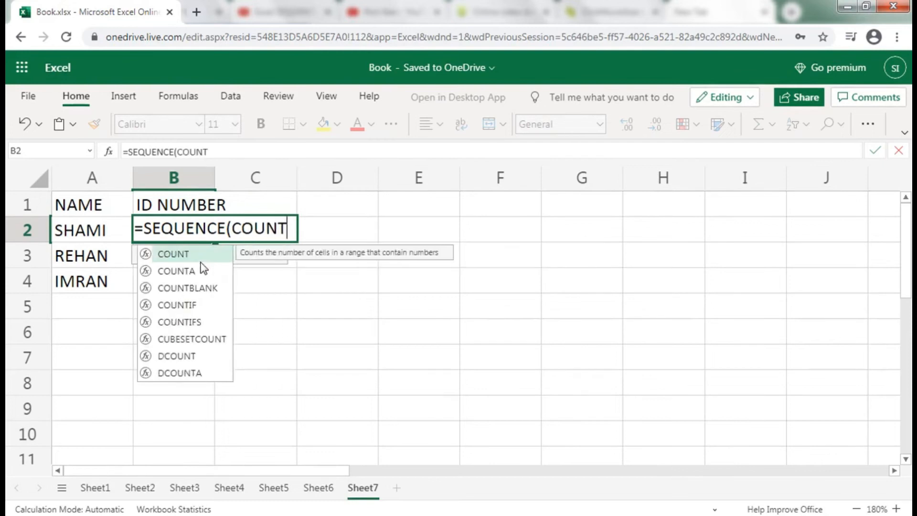
pyautogui.write('A')
pyautogui.click(193, 255)
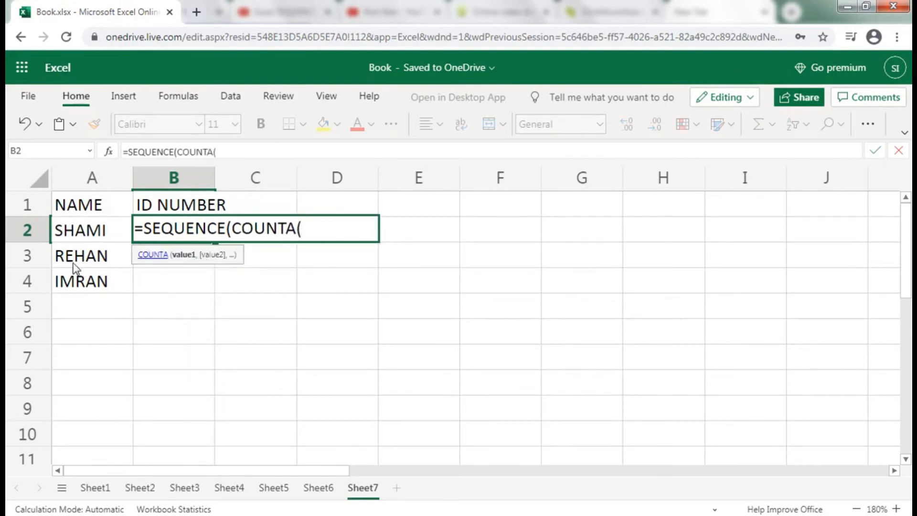
pyautogui.click(88, 179)
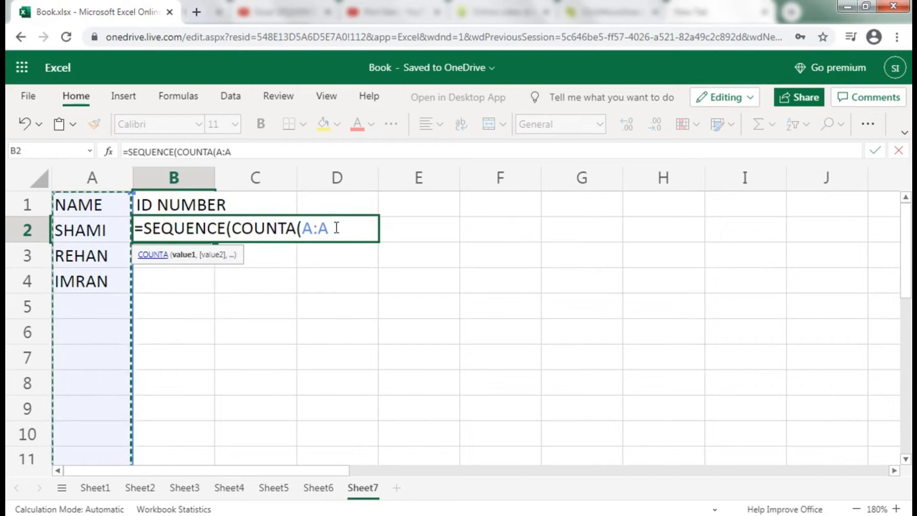
pyautogui.write(')')
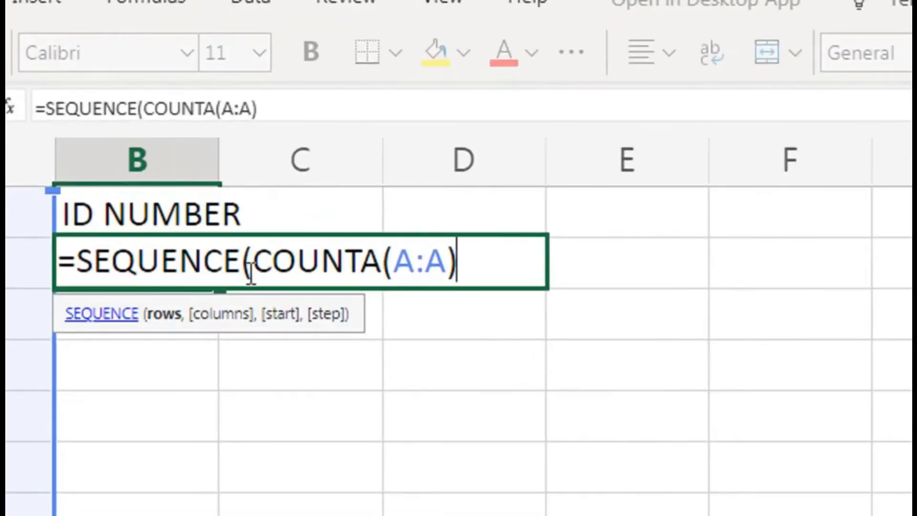
pyautogui.press('Return')
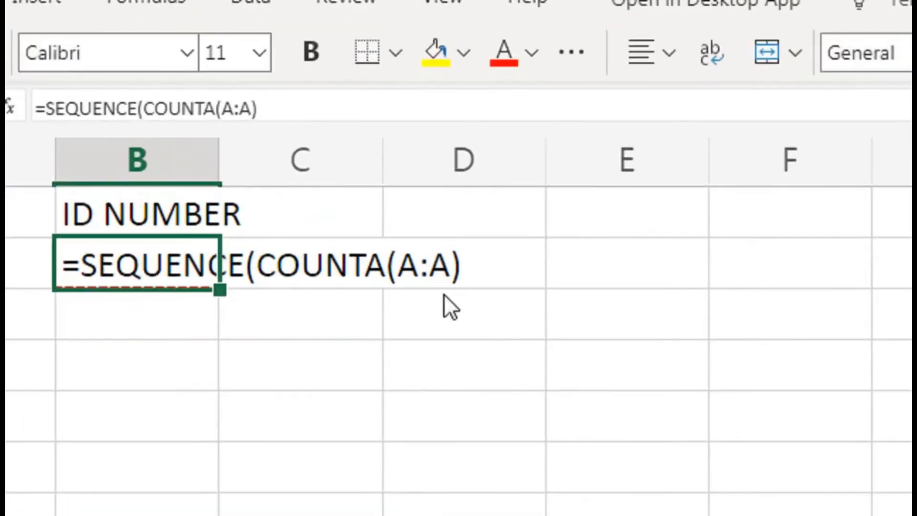
# Extend the B2 formula to =SEQUENCE(COUNTA(A:A)-1,1,100,10), excluding the header and numbering from 100 in steps of 10
pyautogui.hotkey('ctrl', 'c')
pyautogui.click(477, 260)
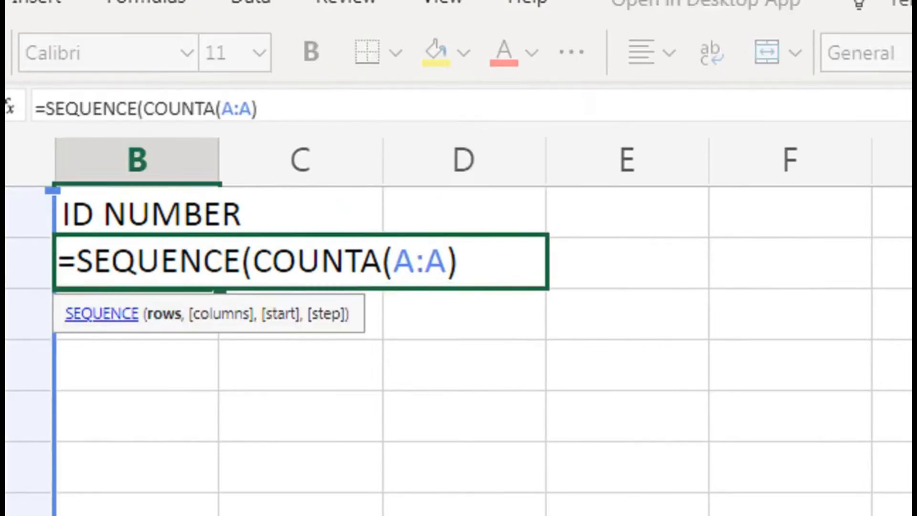
pyautogui.write('-1')
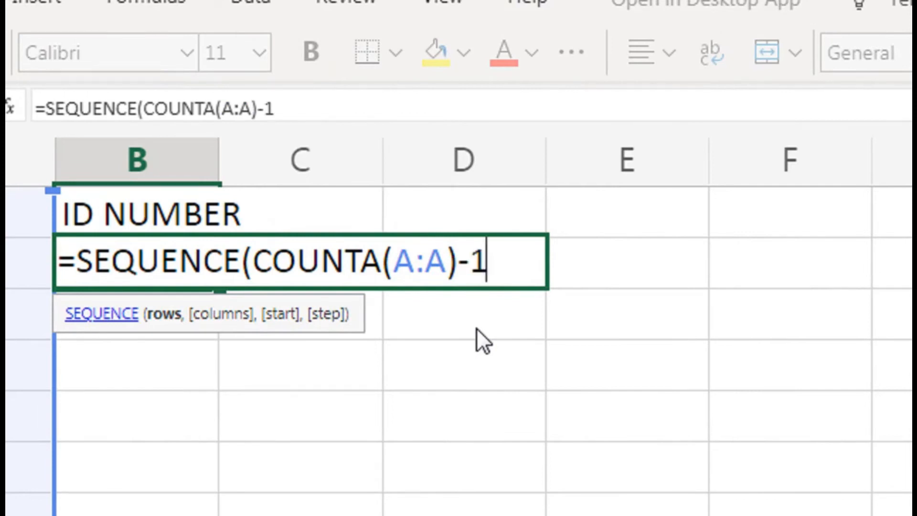
pyautogui.write(',1,')
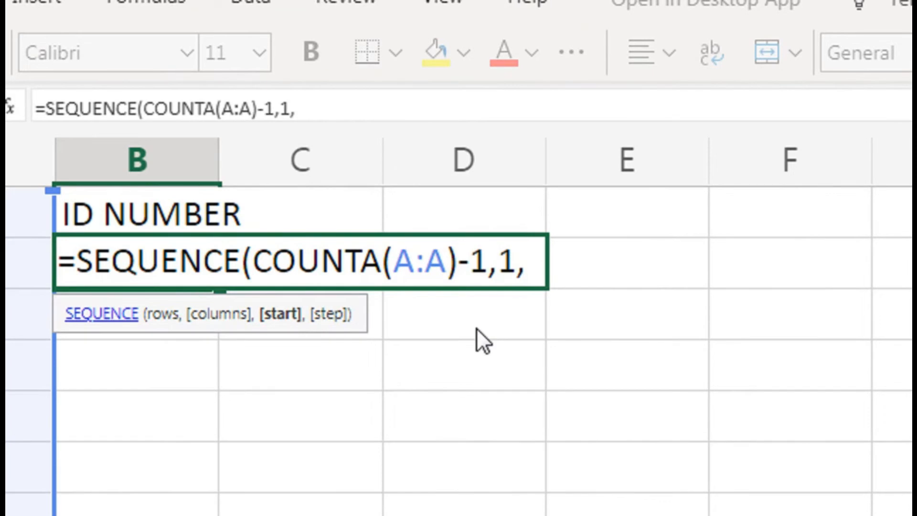
pyautogui.write('100,')
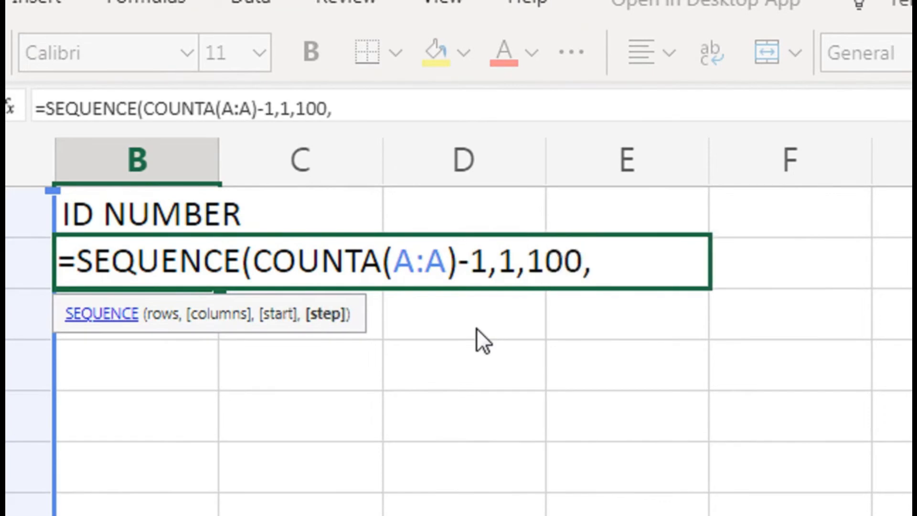
pyautogui.write('10')
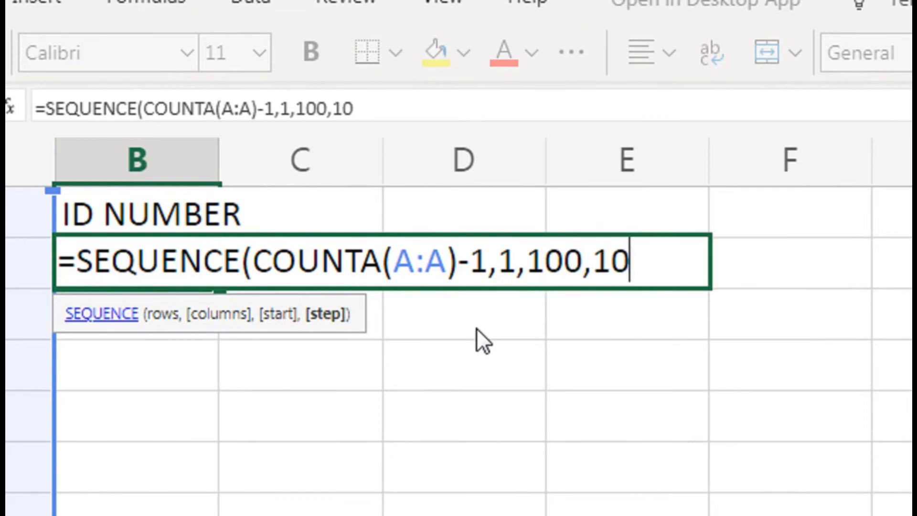
pyautogui.write(')')
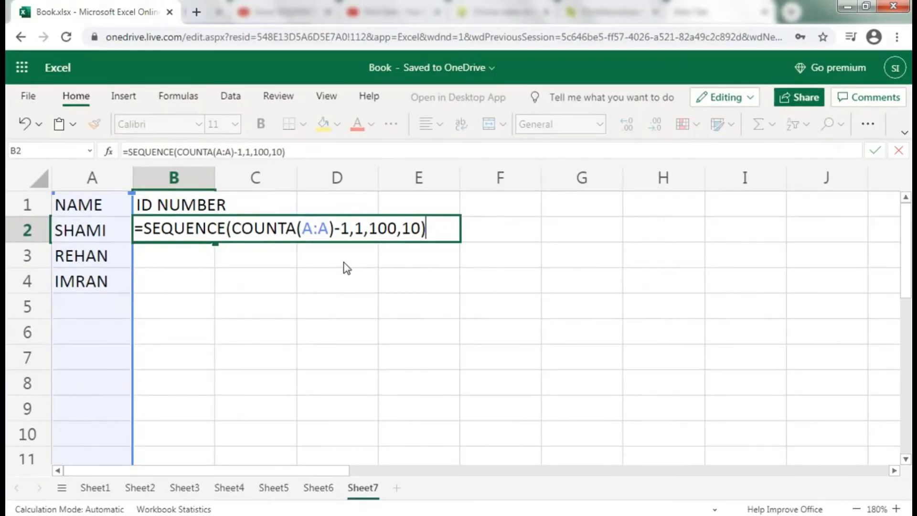
pyautogui.press('Return')
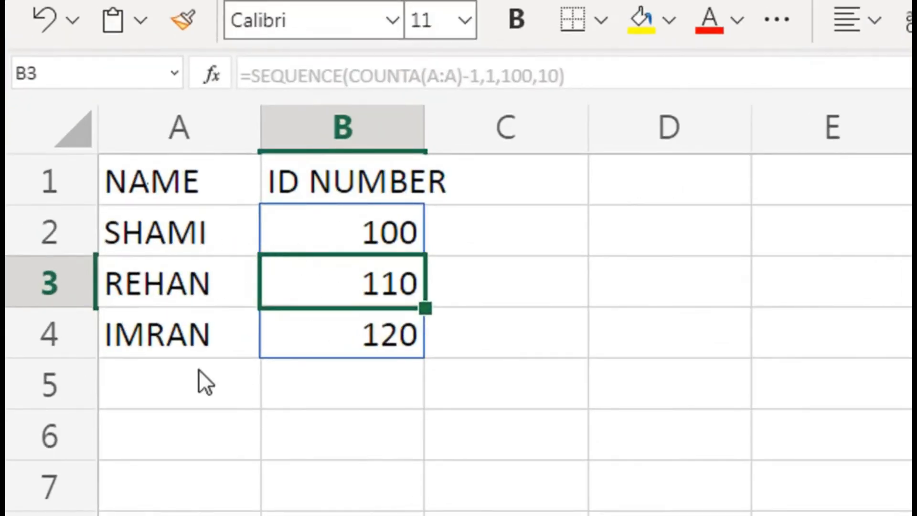
# Add two more people's first names in cells A5 and A6 to extend the list
pyautogui.click(199, 369)
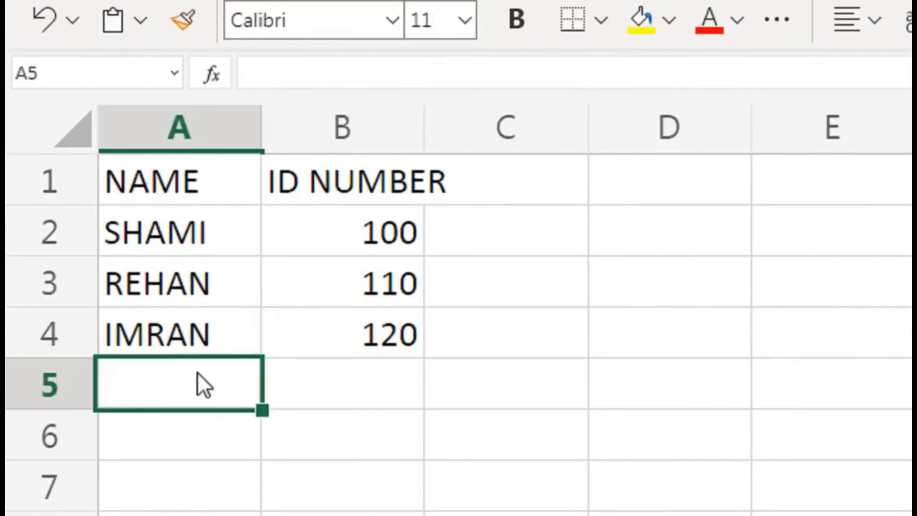
pyautogui.write('Q')
pyautogui.press('BackSpace')
pyautogui.write('WAQAS')
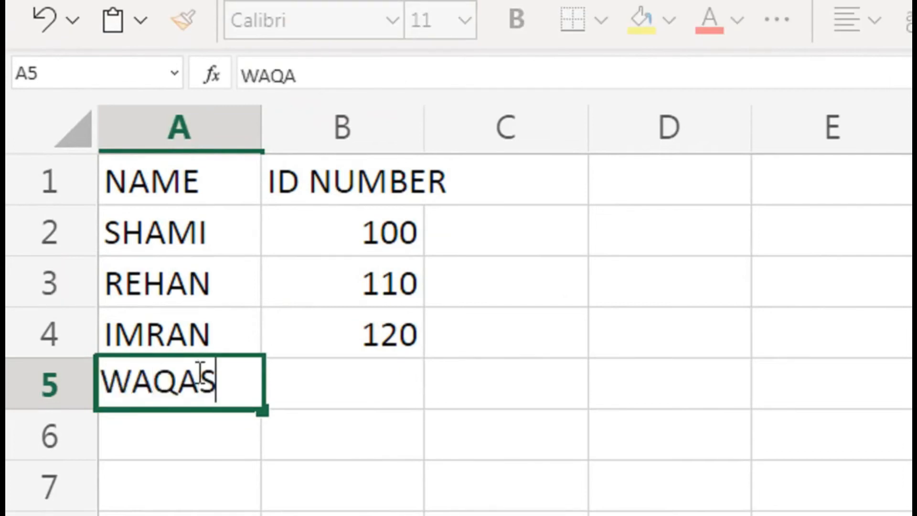
pyautogui.press('Return')
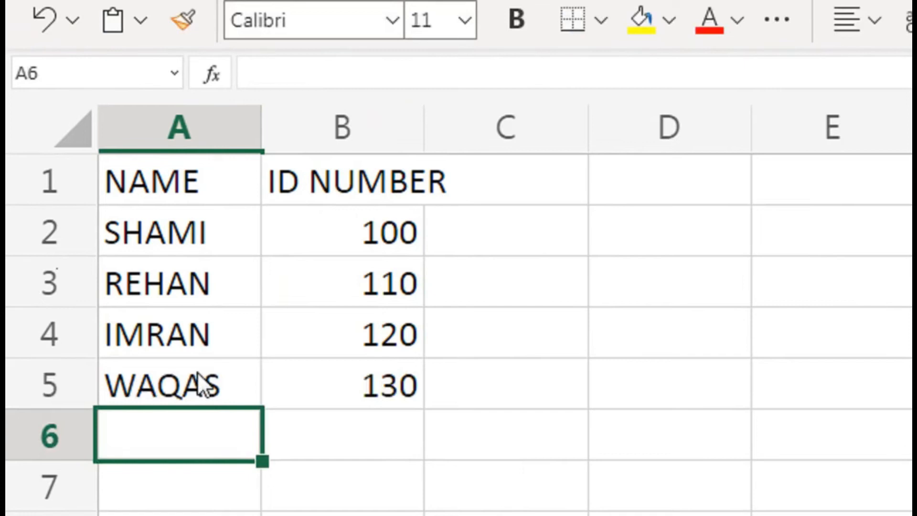
pyautogui.write('TA')
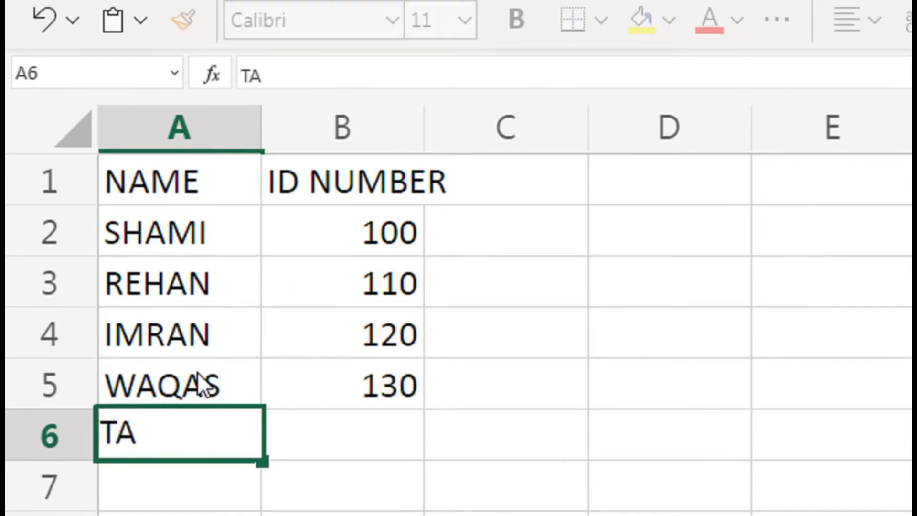
pyautogui.write('FRI')
pyautogui.press('BackSpace')
pyautogui.press('BackSpace')
pyautogui.press('BackSpace')
pyautogui.write('RIQ')
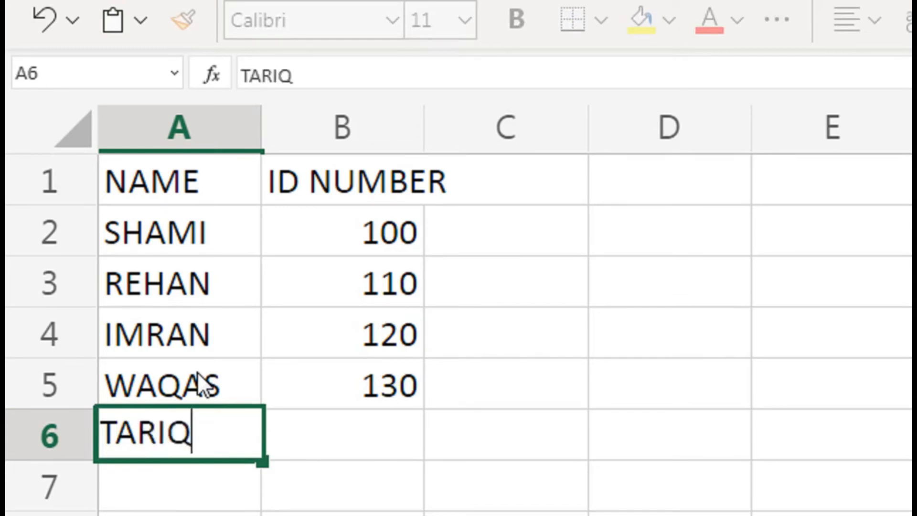
pyautogui.press('Return')
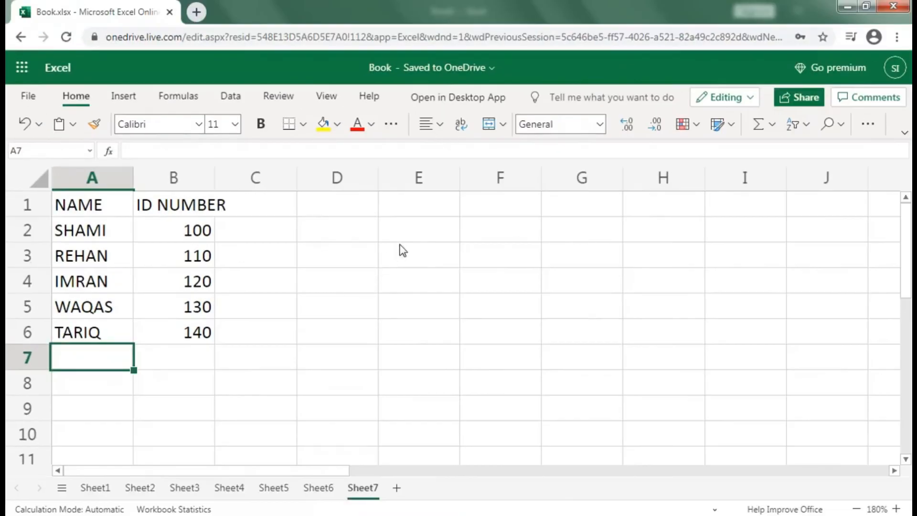
# Enter the column headers ODD in cell E2 and EVEN in cell F2
pyautogui.click(831, 207)
pyautogui.write('ODD')
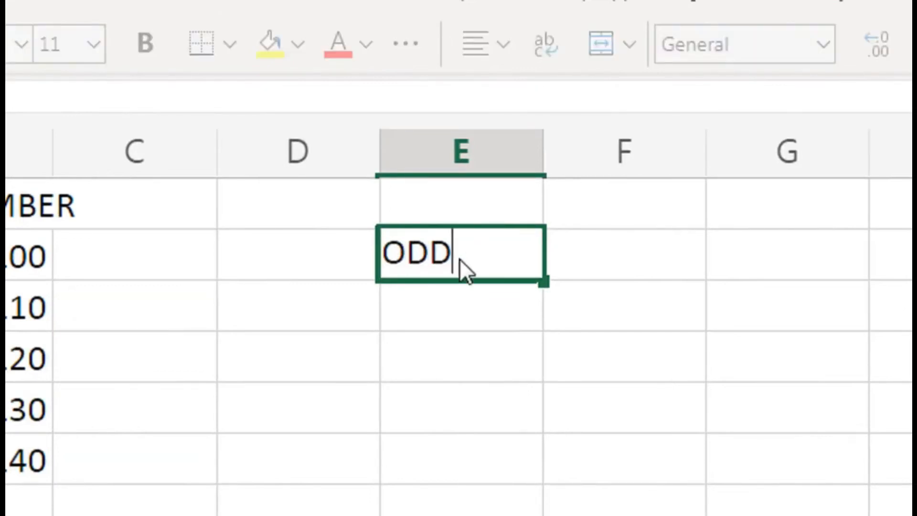
pyautogui.press('Tab')
pyautogui.write('EC')
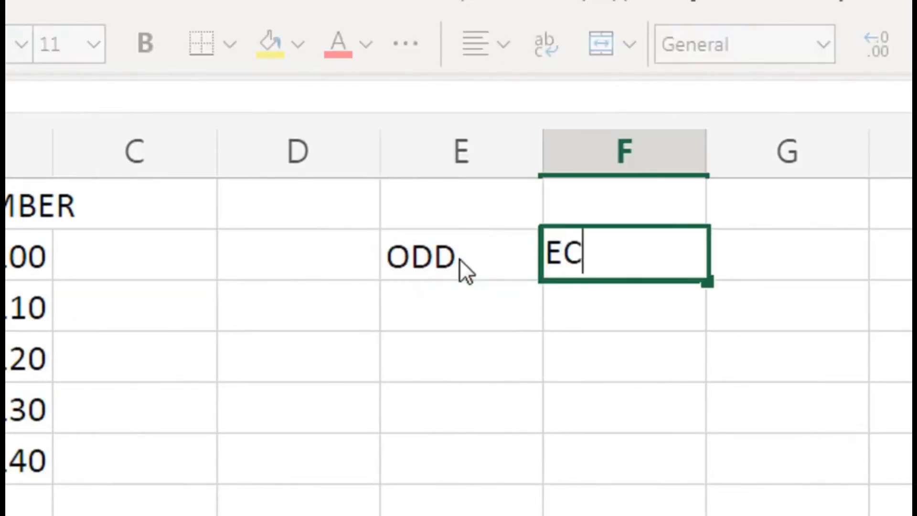
pyautogui.press('BackSpace')
pyautogui.write('VEN')
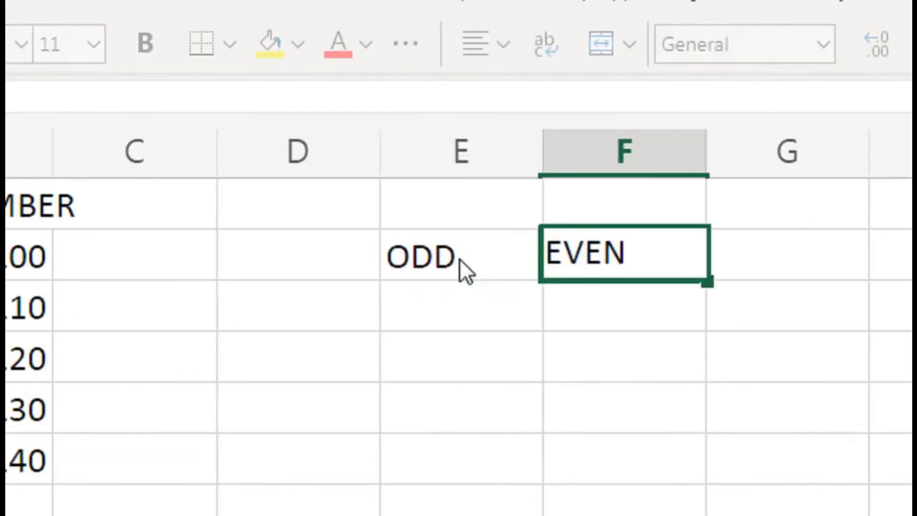
pyautogui.press('Return')
# Enter =SEQUENCE(10,2) in cell E3 to fill the ODD and EVEN columns with ten rows of numbers
pyautogui.press('Left')
pyautogui.write('=SEQ')
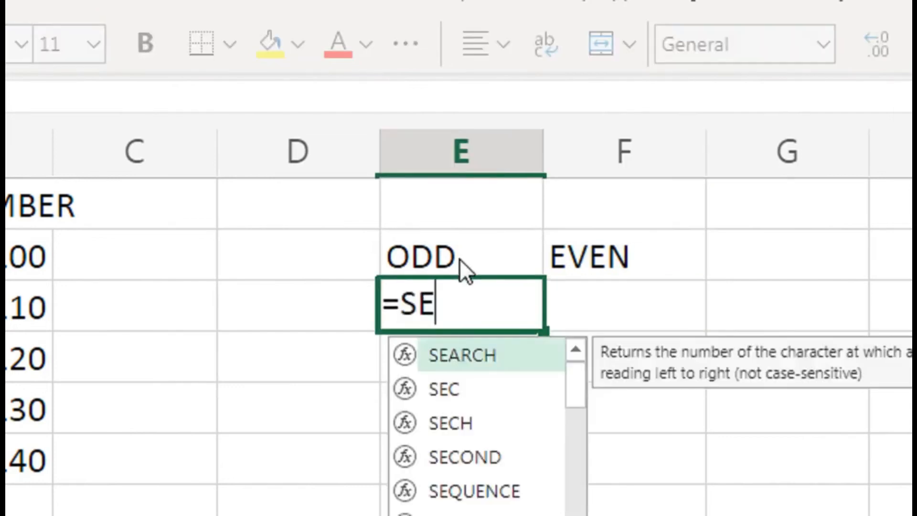
pyautogui.press('Tab')
pyautogui.write('10')
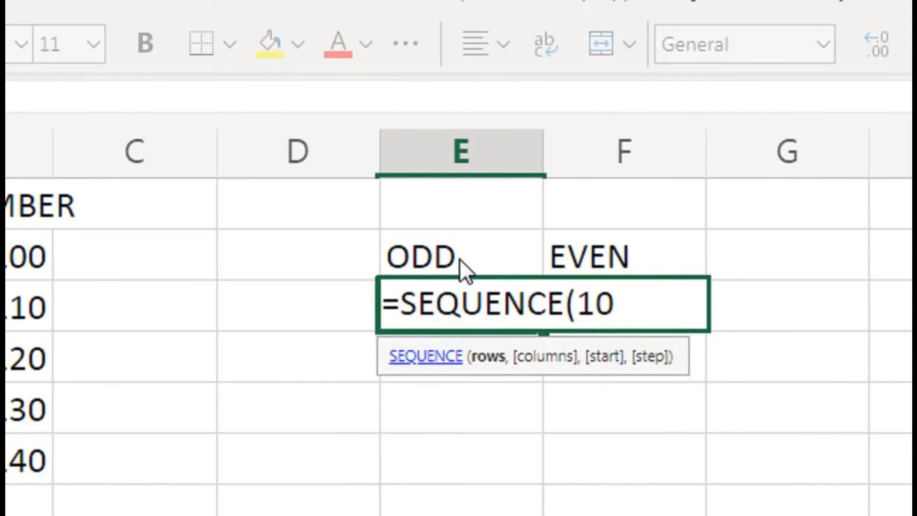
pyautogui.press('BackSpace')
pyautogui.write('0,2')
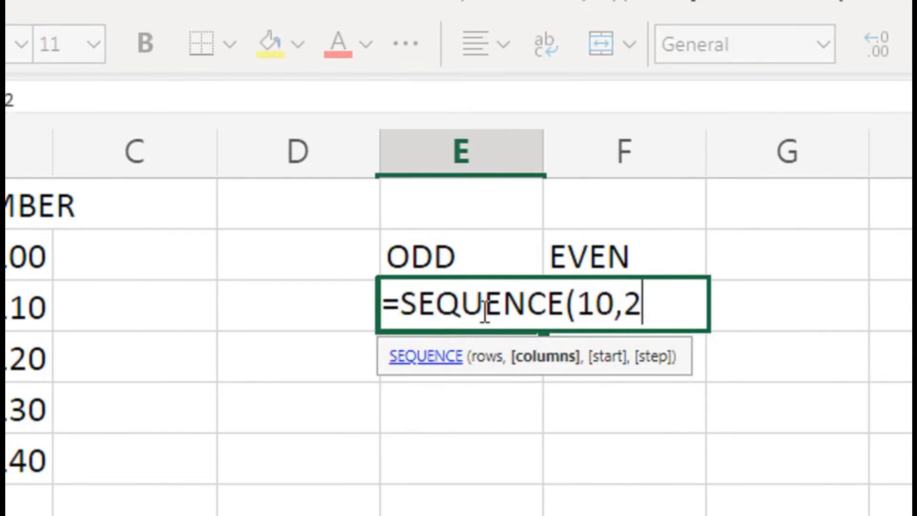
pyautogui.write('_')
pyautogui.press('BackSpace')
pyautogui.write(')')
pyautogui.press('Return')
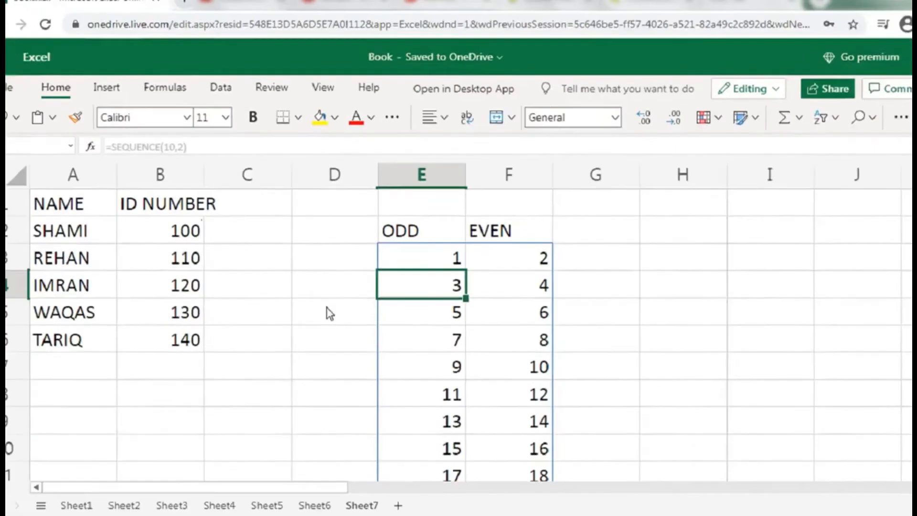
# Enter =SEQUENCE(5,7,TODAY()) in cell B17 to generate five rows by seven columns of consecutive dates starting today
pyautogui.scroll(-5, 329, 308)
pyautogui.click(174, 268)
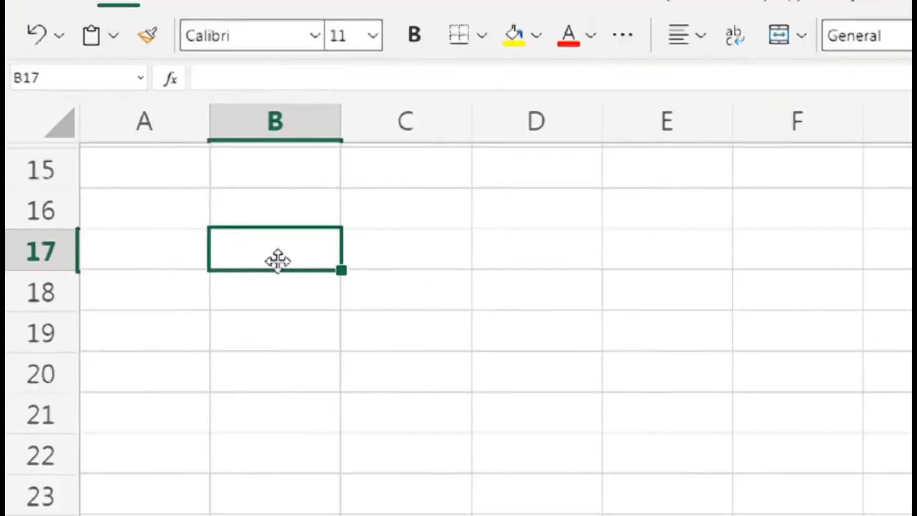
pyautogui.write('=SEQ')
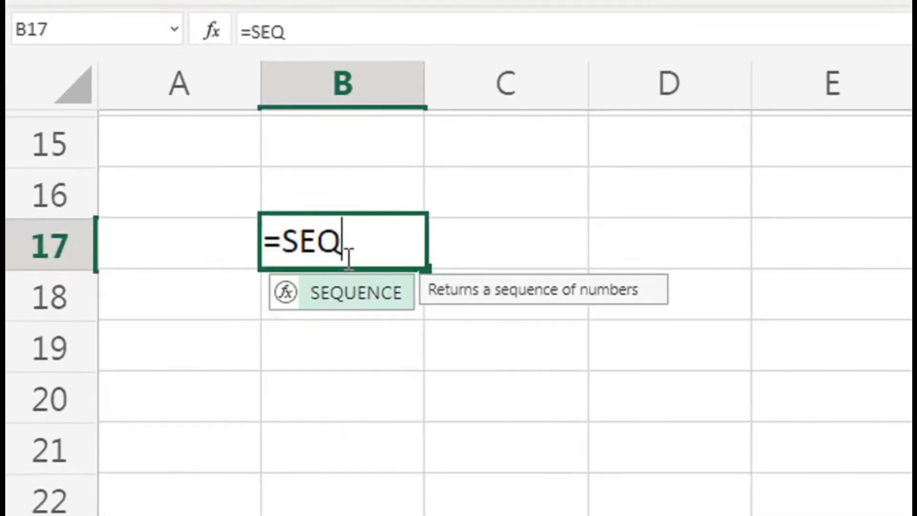
pyautogui.press('Tab')
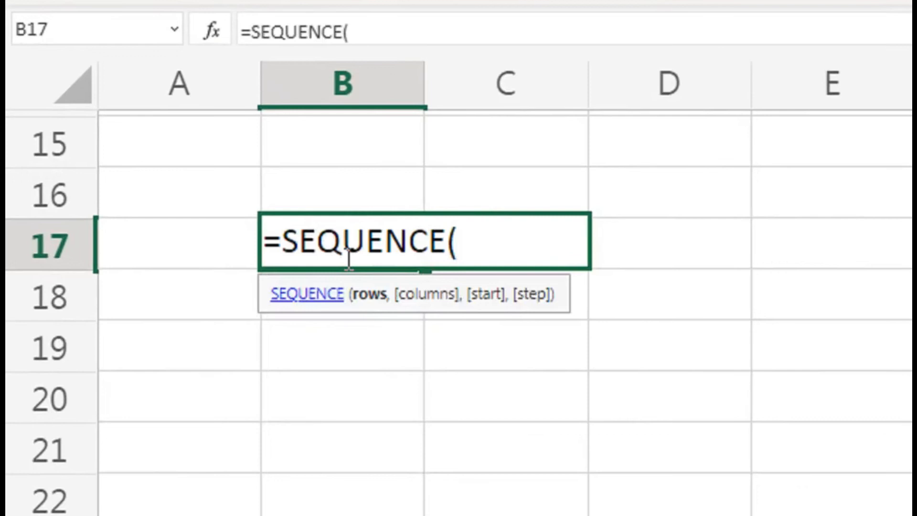
pyautogui.write('5,')
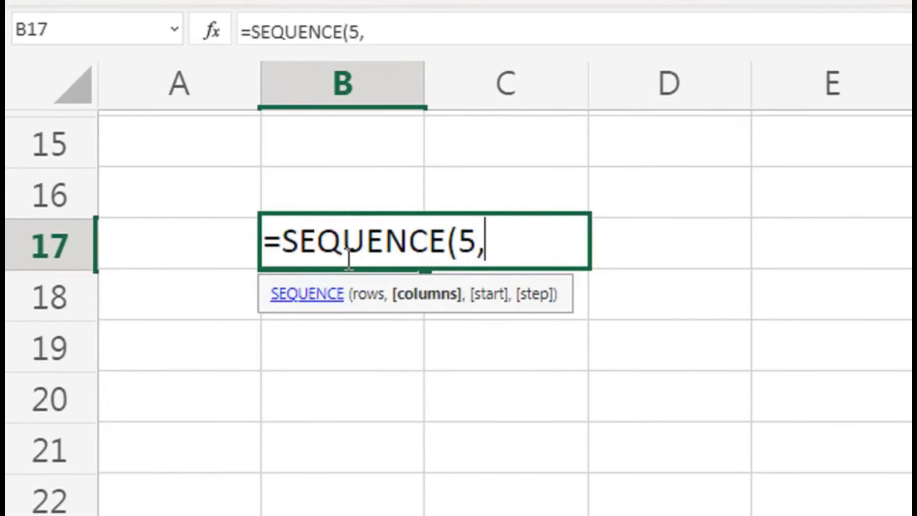
pyautogui.write('7')
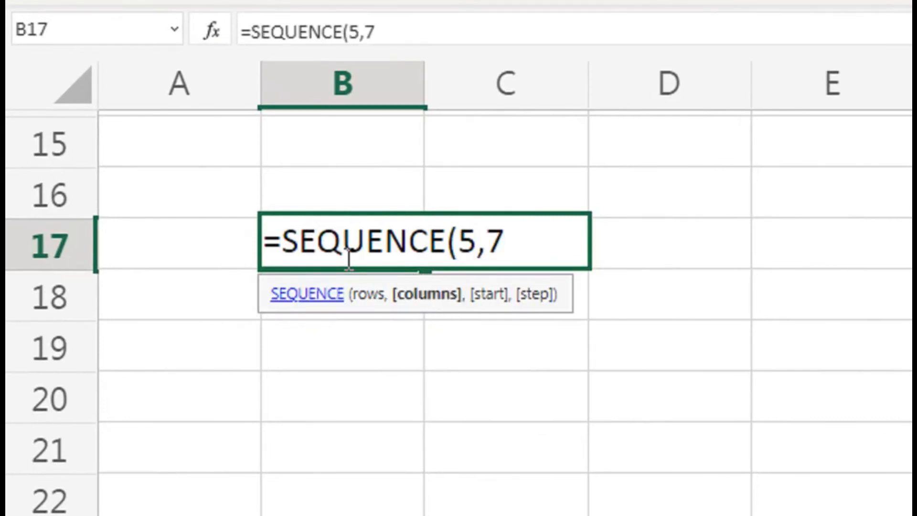
pyautogui.write(',')
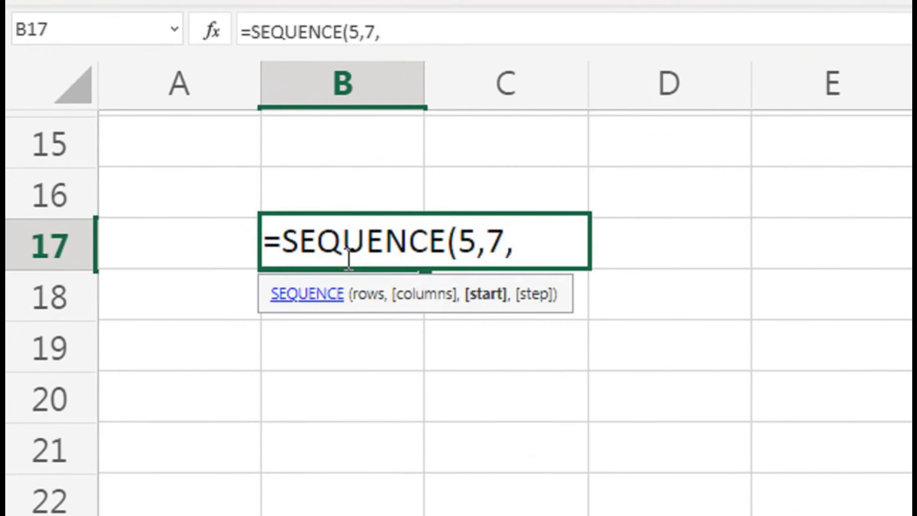
pyautogui.write('TODA')
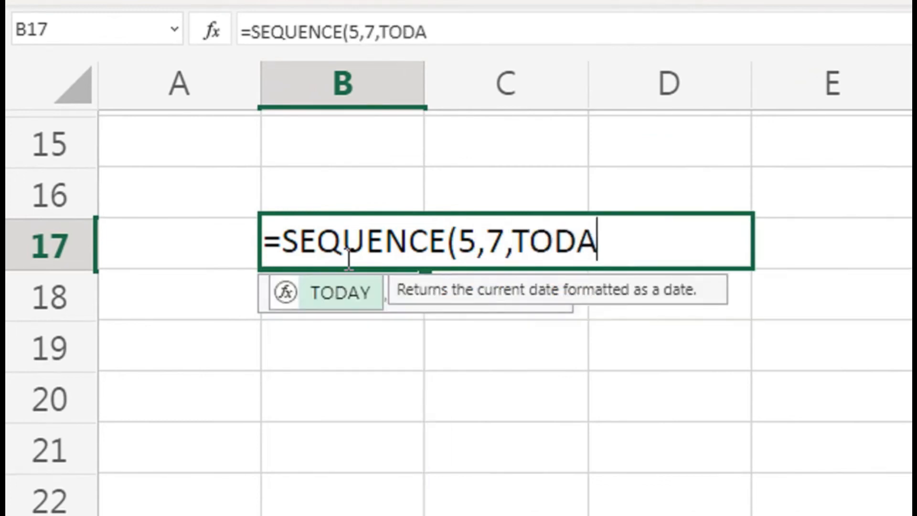
pyautogui.write('y')
pyautogui.press('BackSpace')
pyautogui.write('Y')
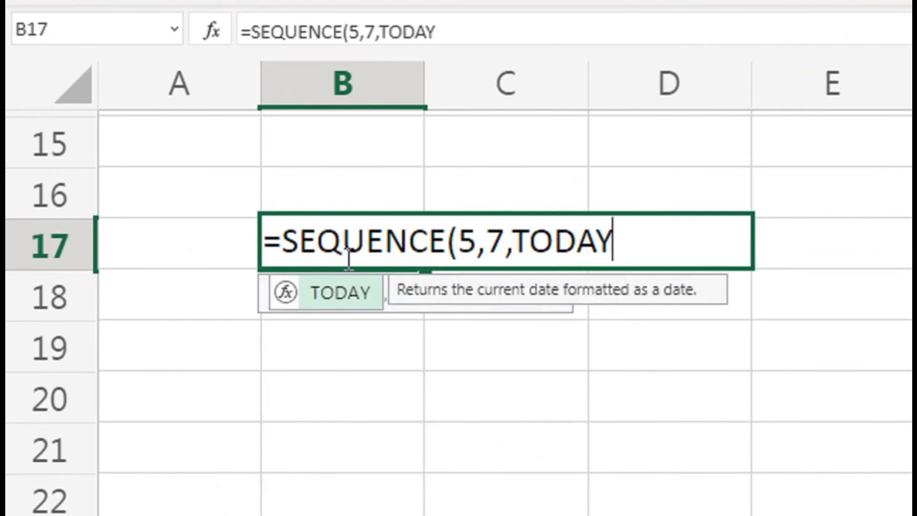
pyautogui.write('())')
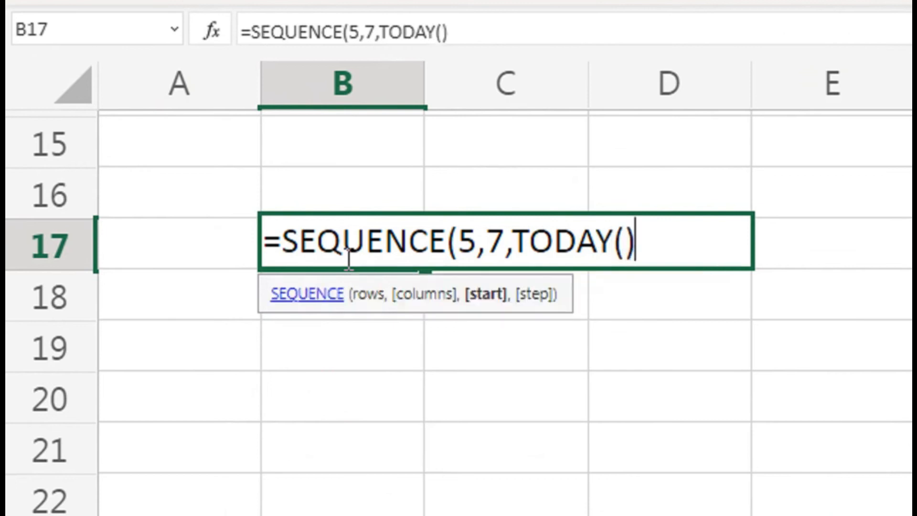
pyautogui.press('Return')
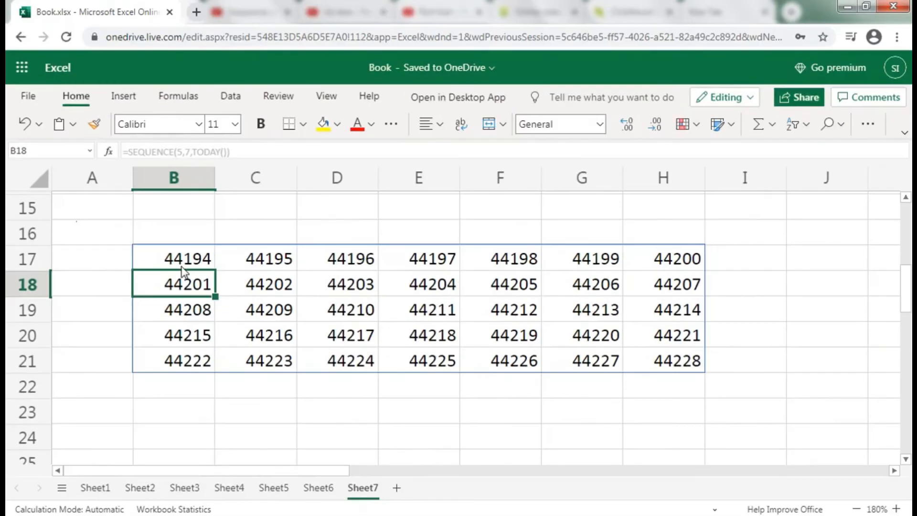
# Format the range B17:H21 as dates using the 14-Mar type
pyautogui.click(182, 267)
pyautogui.hotkey('ctrl', 'shift', 'Right')
pyautogui.hotkey('ctrl', 'shift', 'Down')
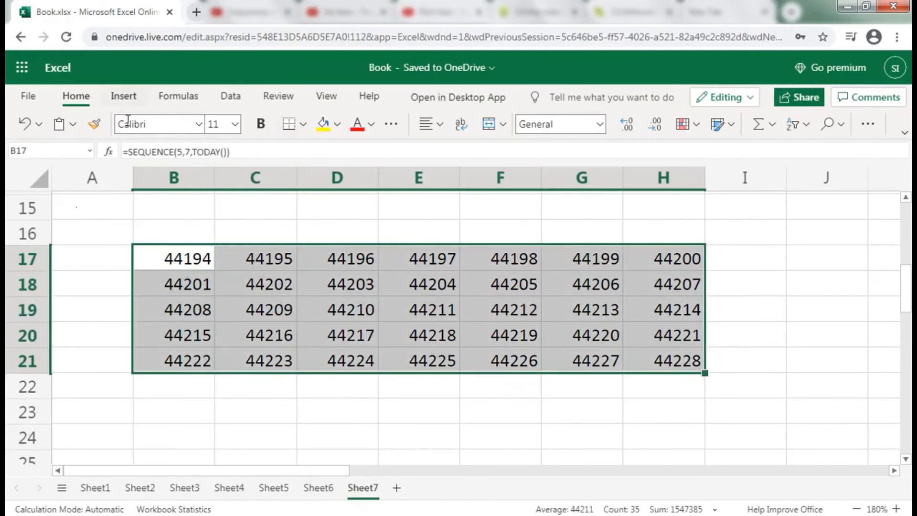
pyautogui.click(599, 125)
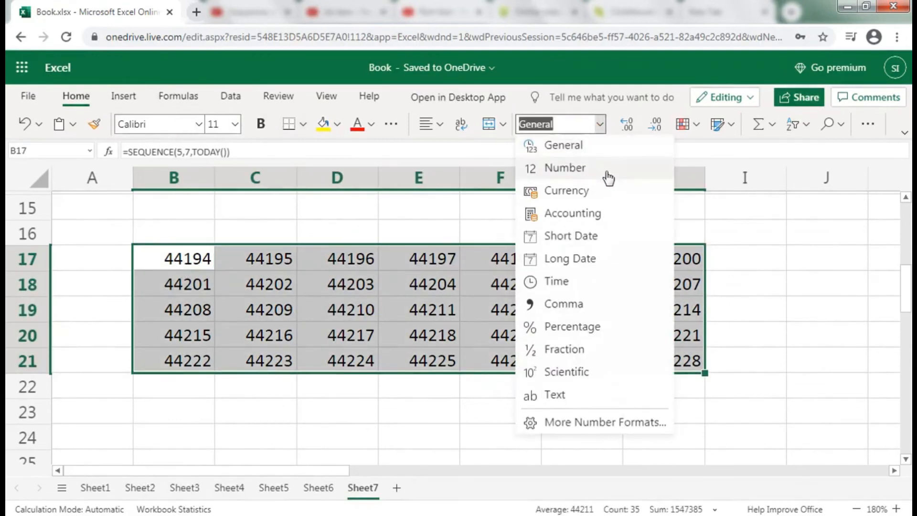
pyautogui.click(579, 422)
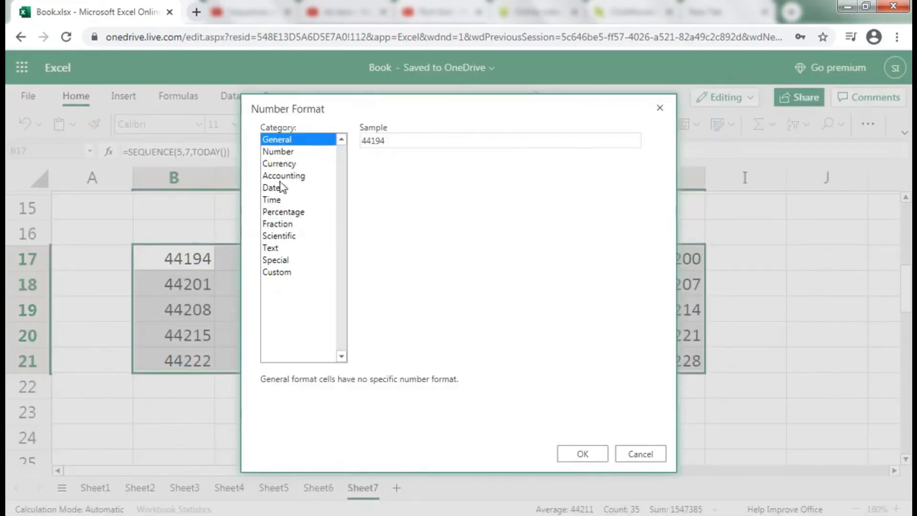
pyautogui.moveTo(343, 110); pyautogui.dragTo(498, 119)
pyautogui.click(427, 196)
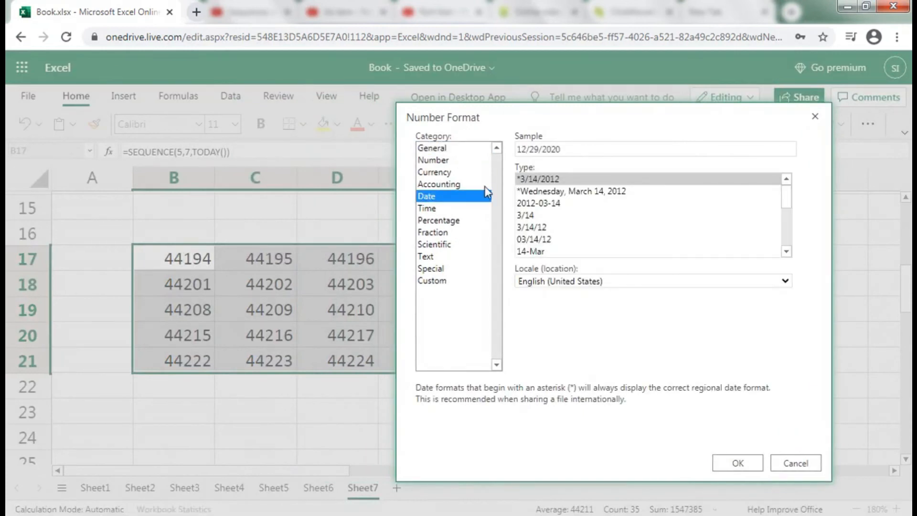
pyautogui.click(535, 218)
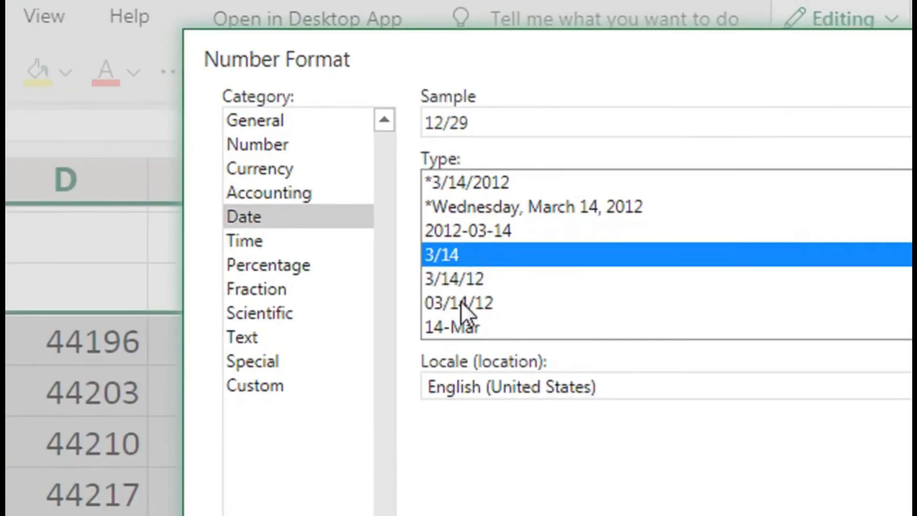
pyautogui.click(454, 325)
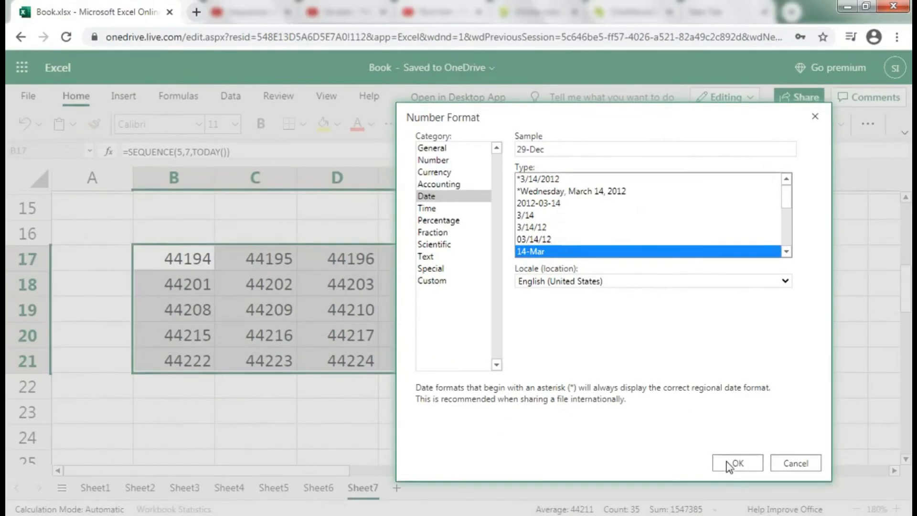
pyautogui.click(735, 463)
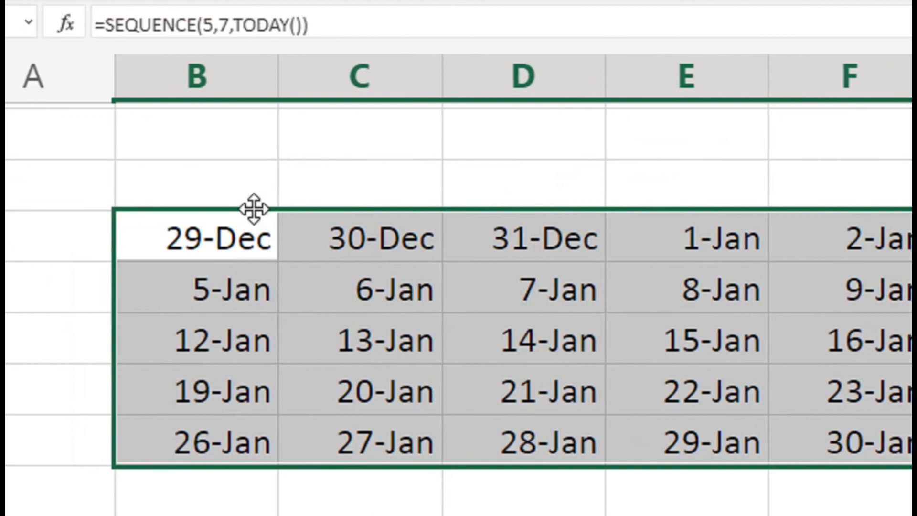
# Undo the 14-Mar date formatting on the generated grid
pyautogui.click(245, 195)
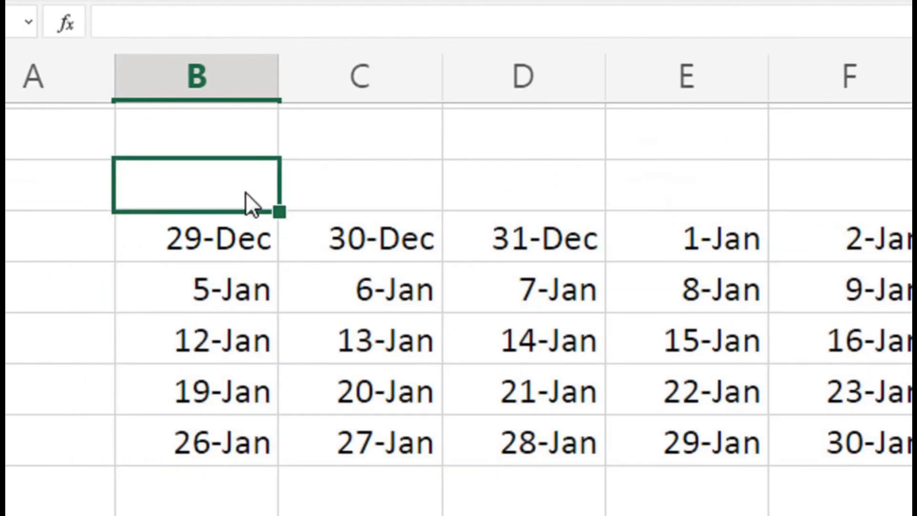
pyautogui.hotkey('ctrl', 'z')
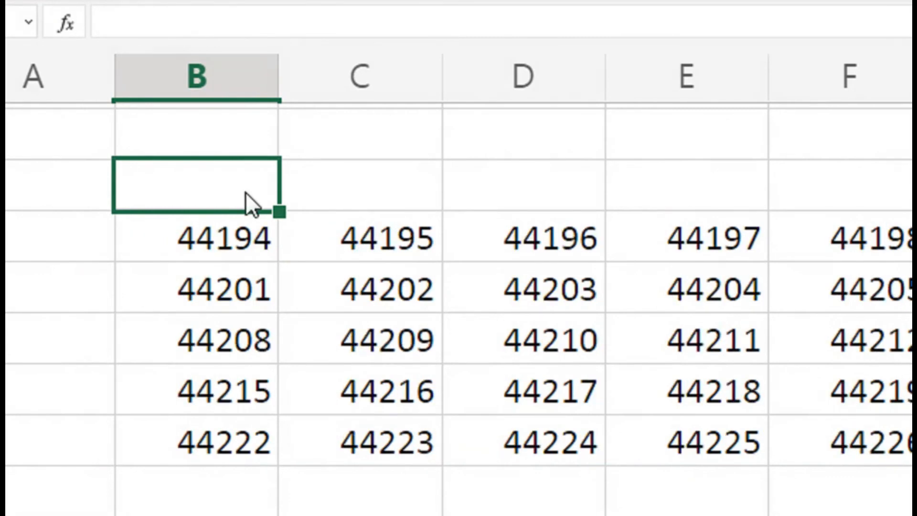
# Apply the 3/14 date type to the whole generated grid B17:H21
pyautogui.press('Down')
pyautogui.hotkey('ctrl', 'a')
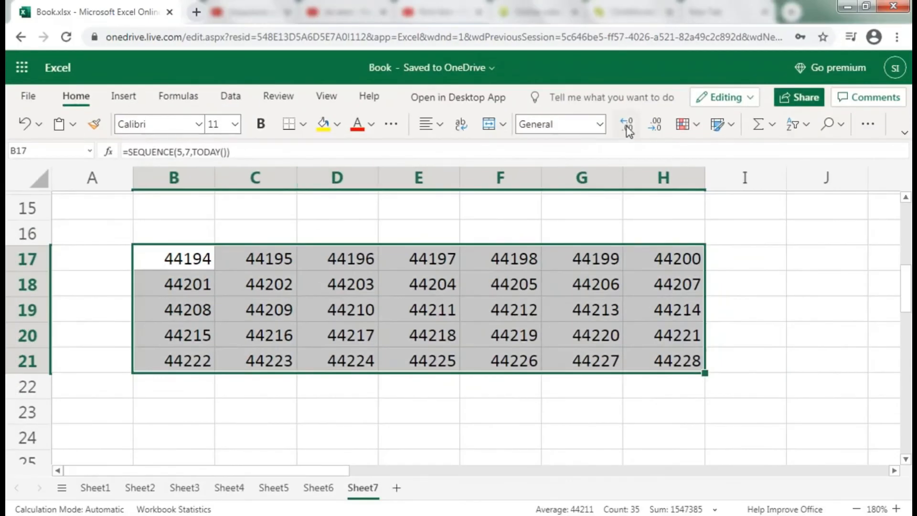
pyautogui.click(600, 124)
pyautogui.click(580, 423)
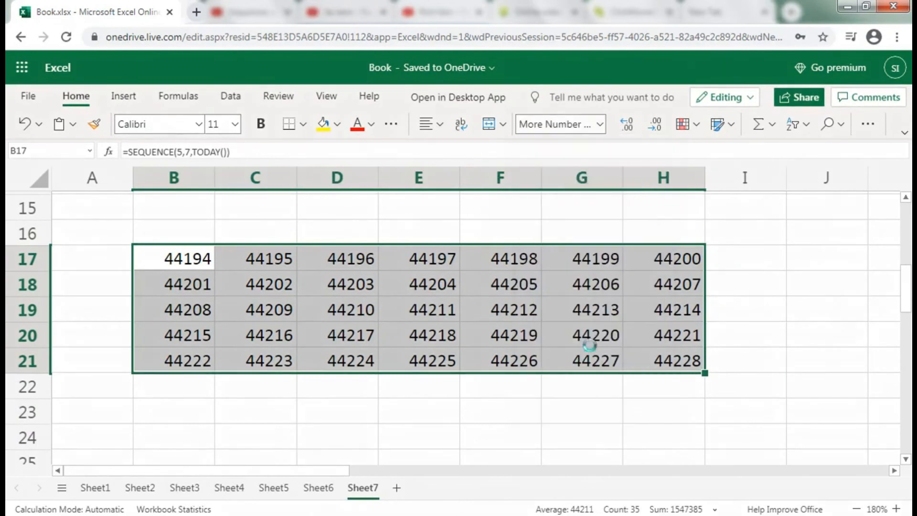
pyautogui.click(288, 279)
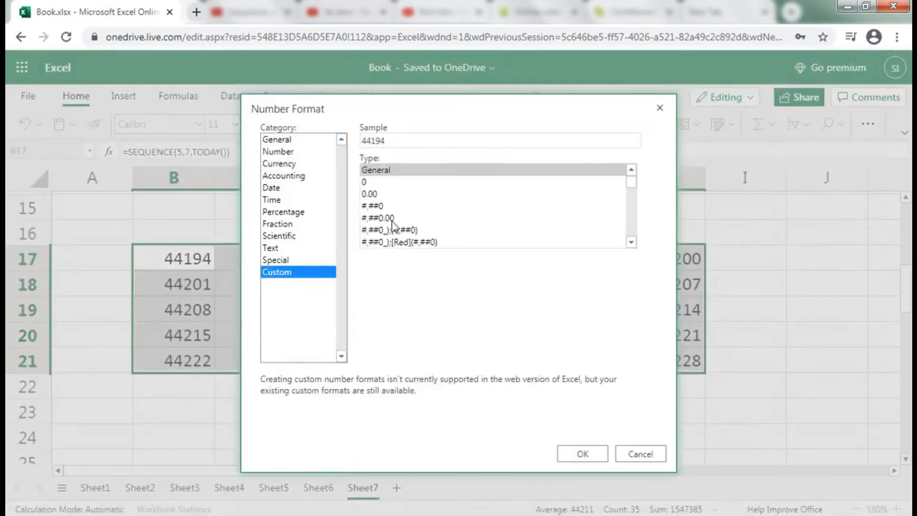
pyautogui.click(392, 141)
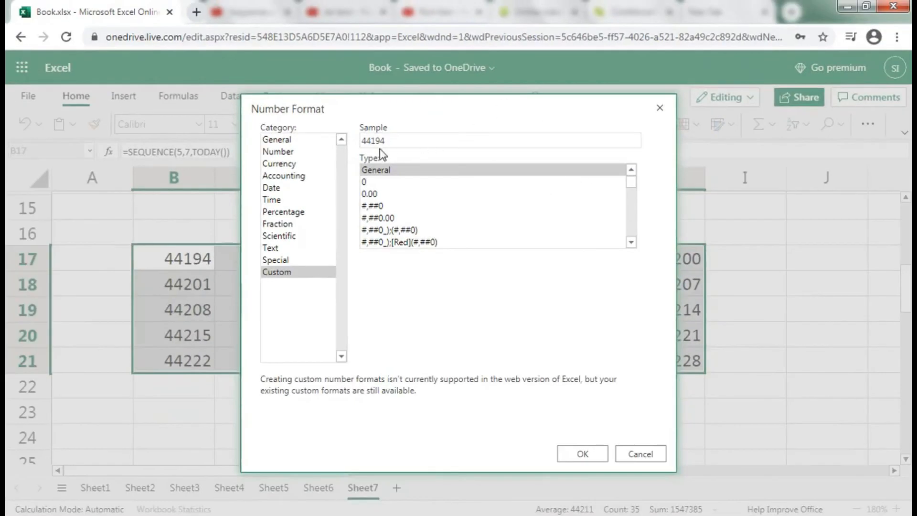
pyautogui.moveTo(377, 109); pyautogui.dragTo(426, 117)
pyautogui.click(423, 178)
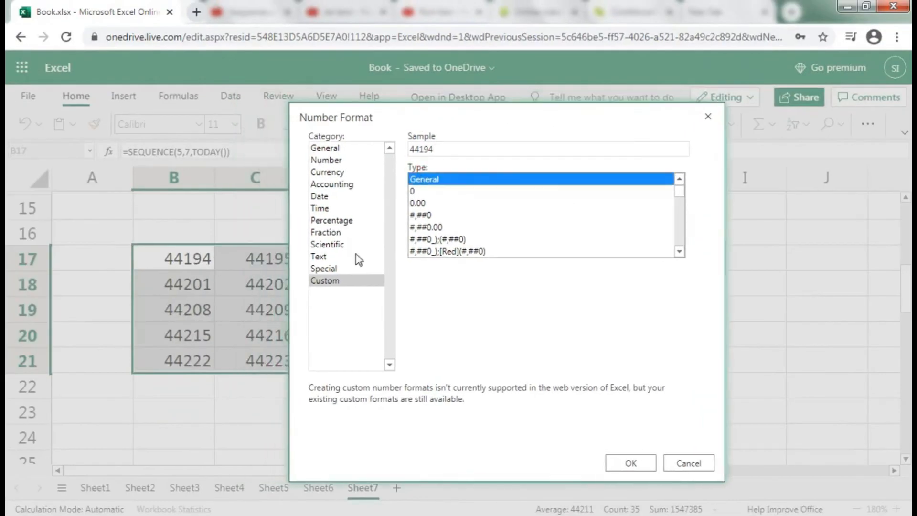
pyautogui.click(319, 197)
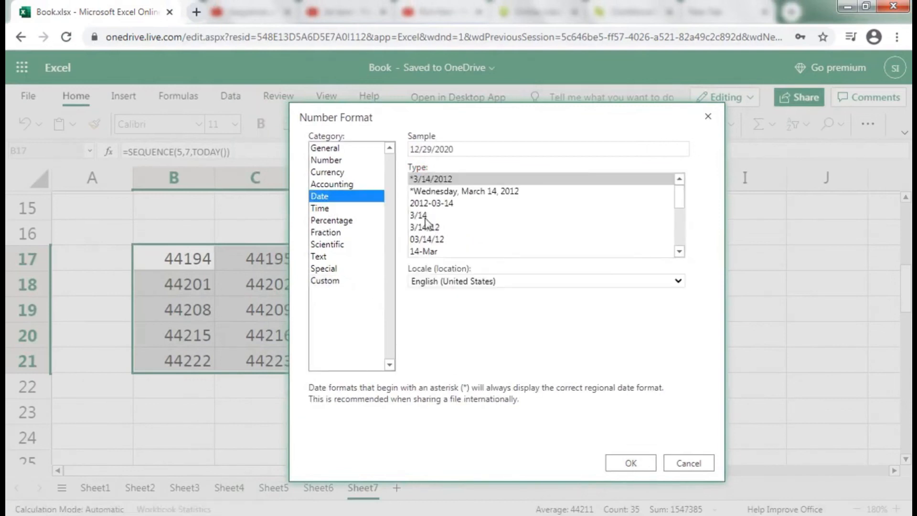
pyautogui.click(419, 217)
pyautogui.click(630, 463)
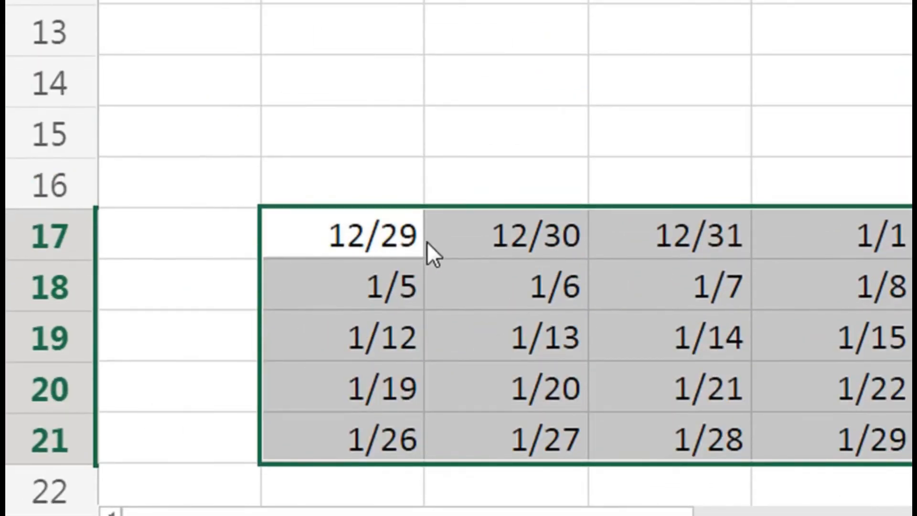
# Enter =TEXT(B17:H17,"DDD") in cell B16 to add abbreviated weekday names above the date grid
pyautogui.click(356, 192)
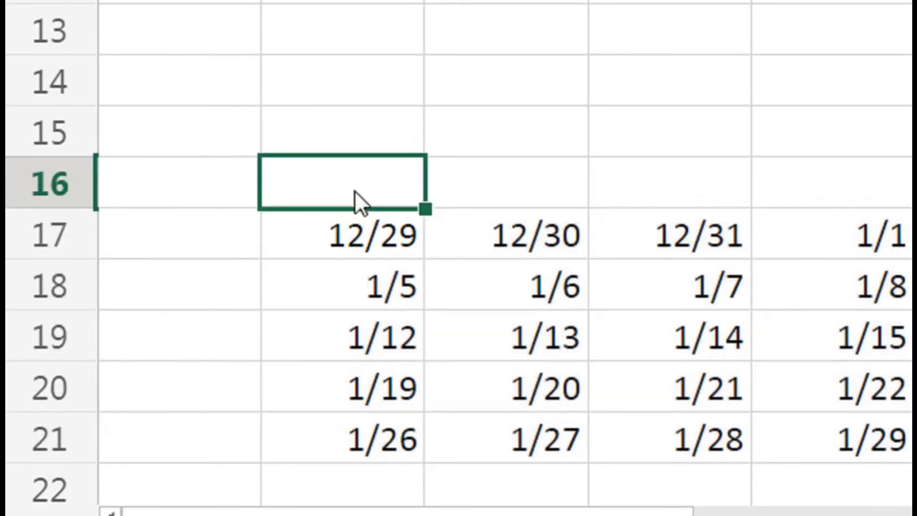
pyautogui.write('=TE')
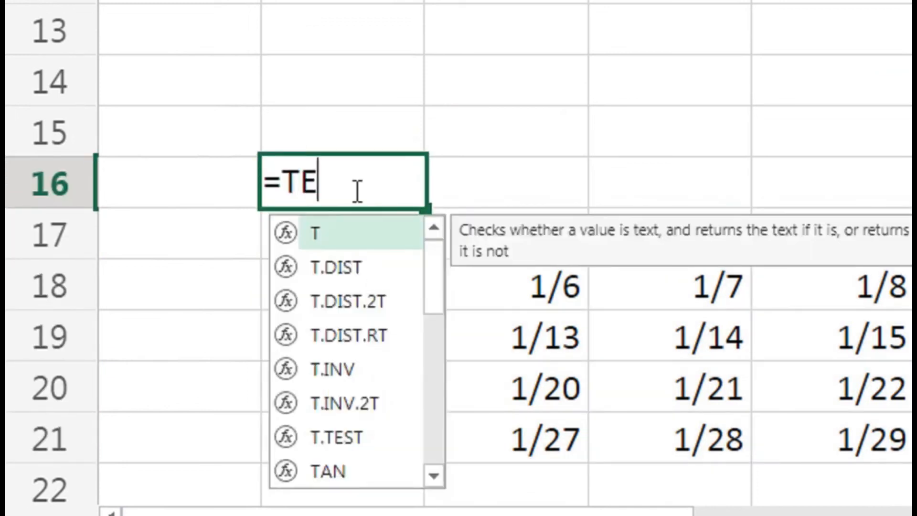
pyautogui.write('XT(')
pyautogui.press('Down')
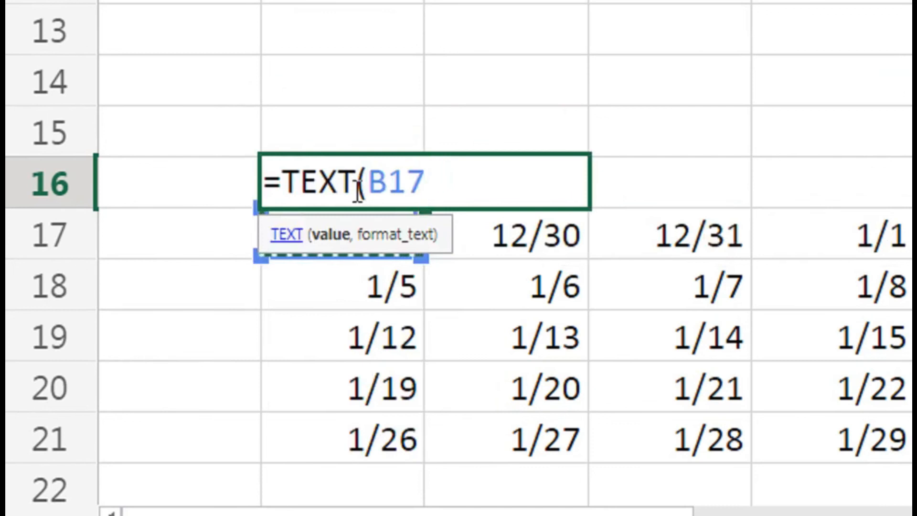
pyautogui.hotkey('ctrl', 'shift', 'Right')
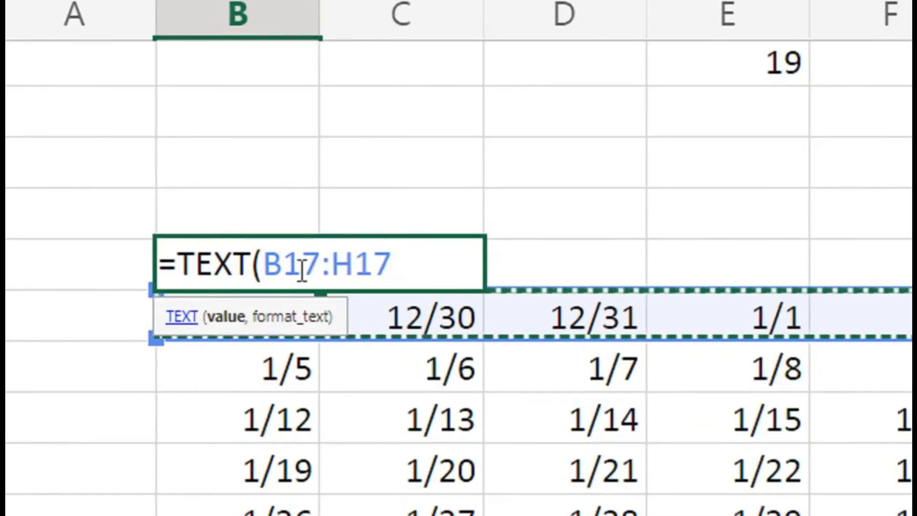
pyautogui.write(',')
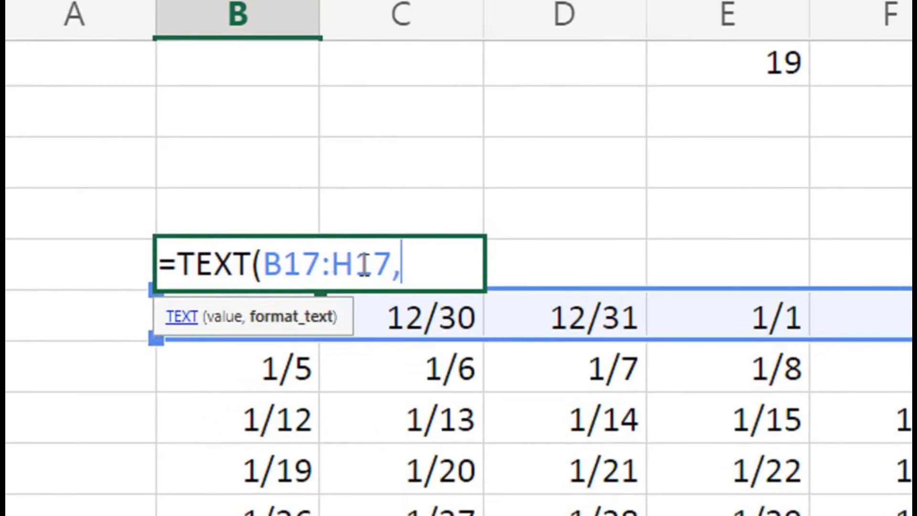
pyautogui.write('"DDD"')
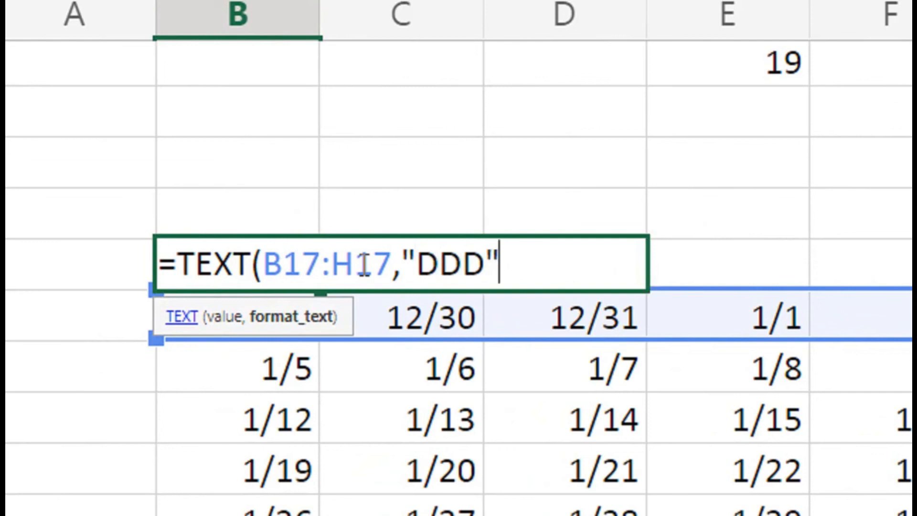
pyautogui.write(')')
pyautogui.press('Return')
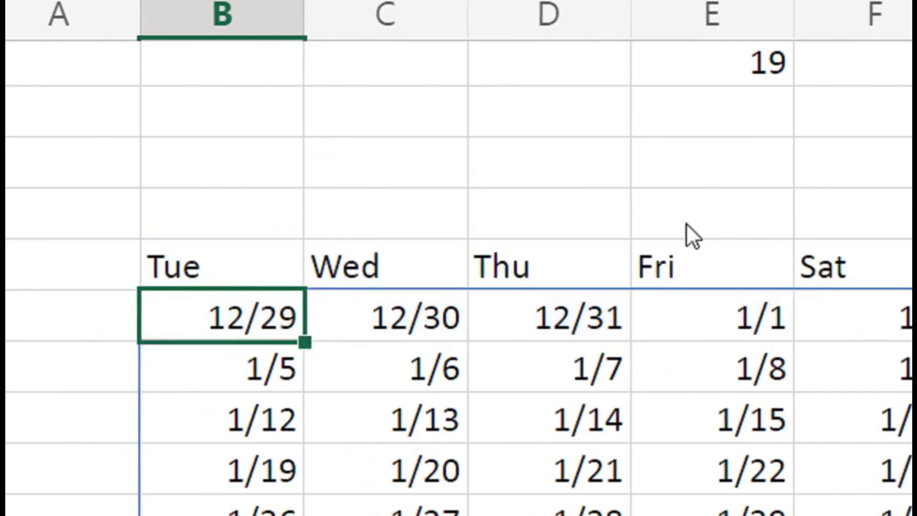